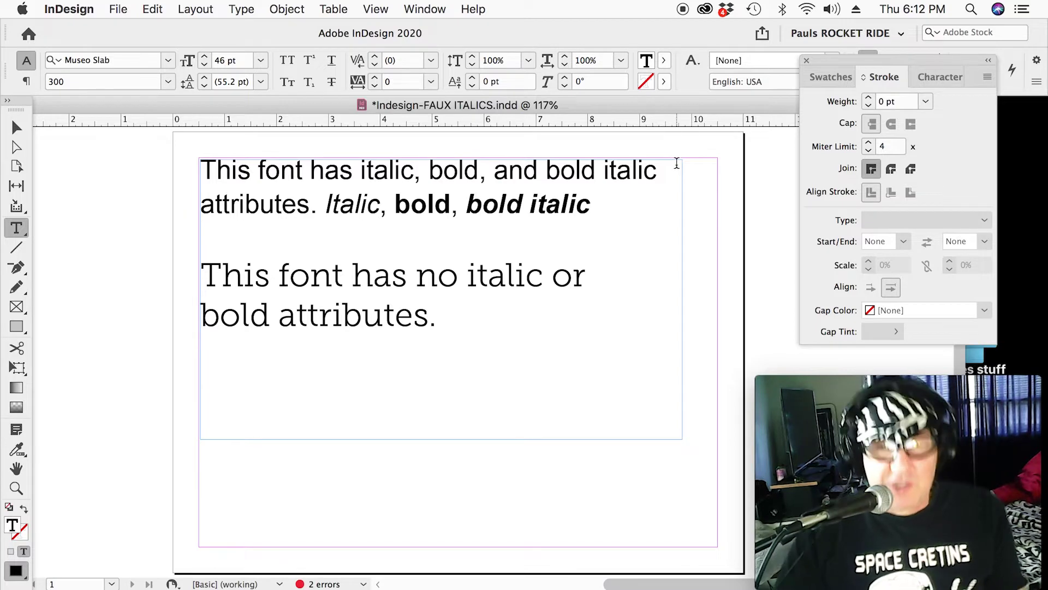
Check Arial's available styles, then set the word 'italic' to Arial Italic.
click(363, 170)
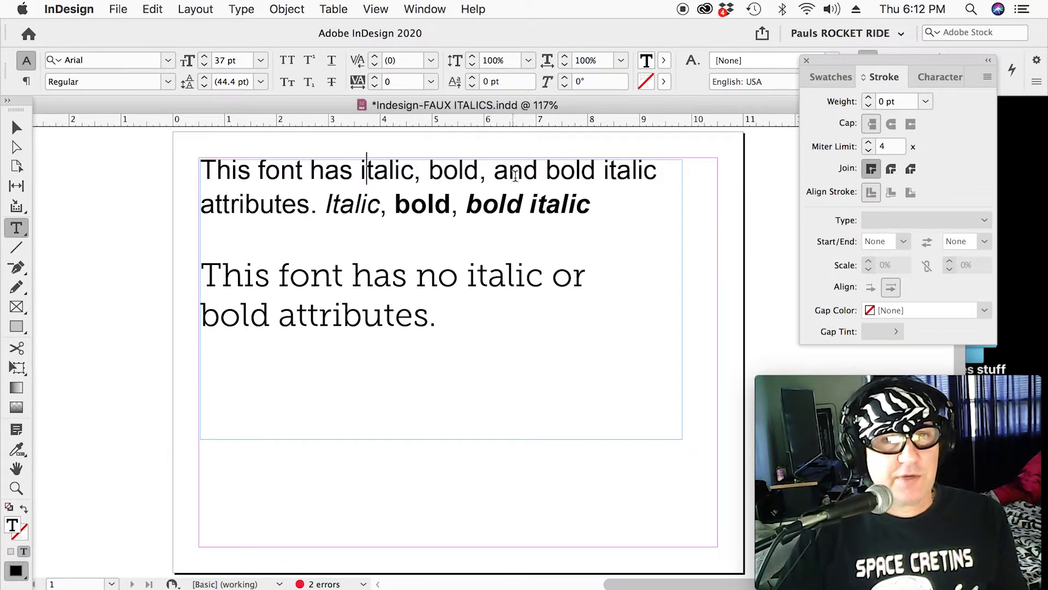
drag(525, 171, 201, 170)
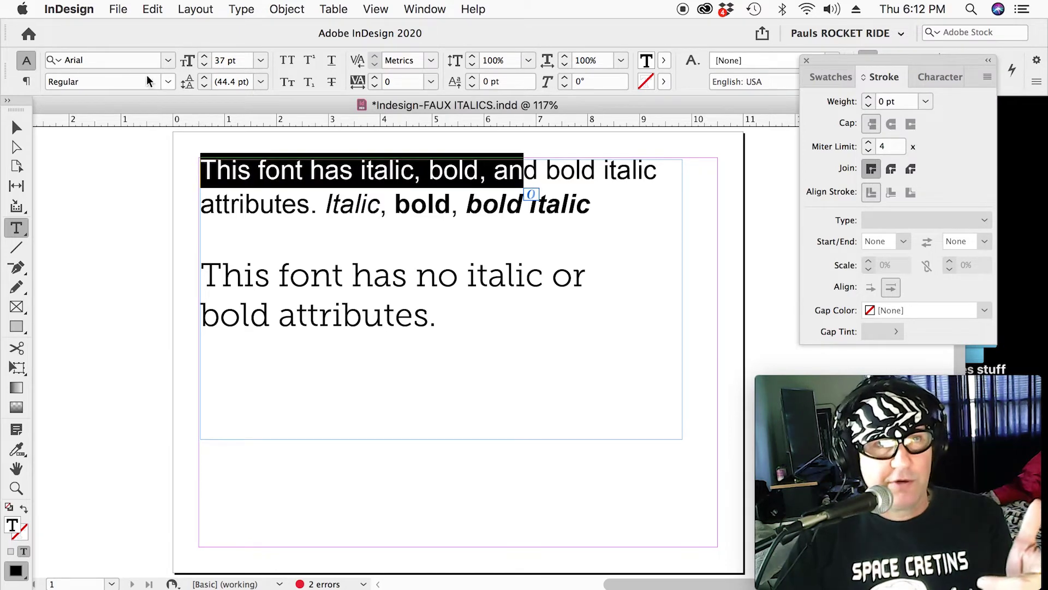
click(168, 82)
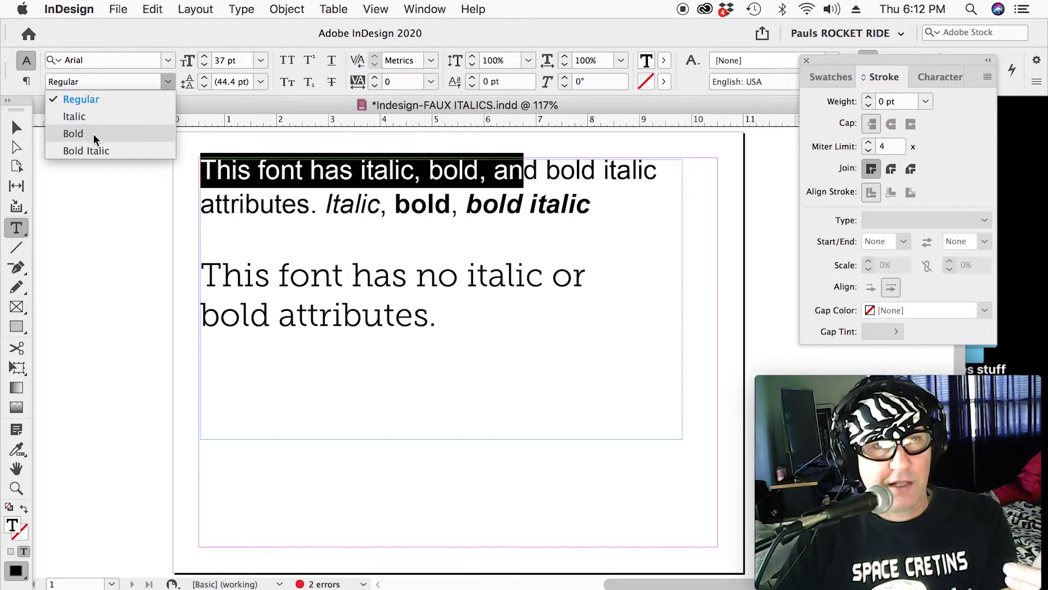
click(352, 206)
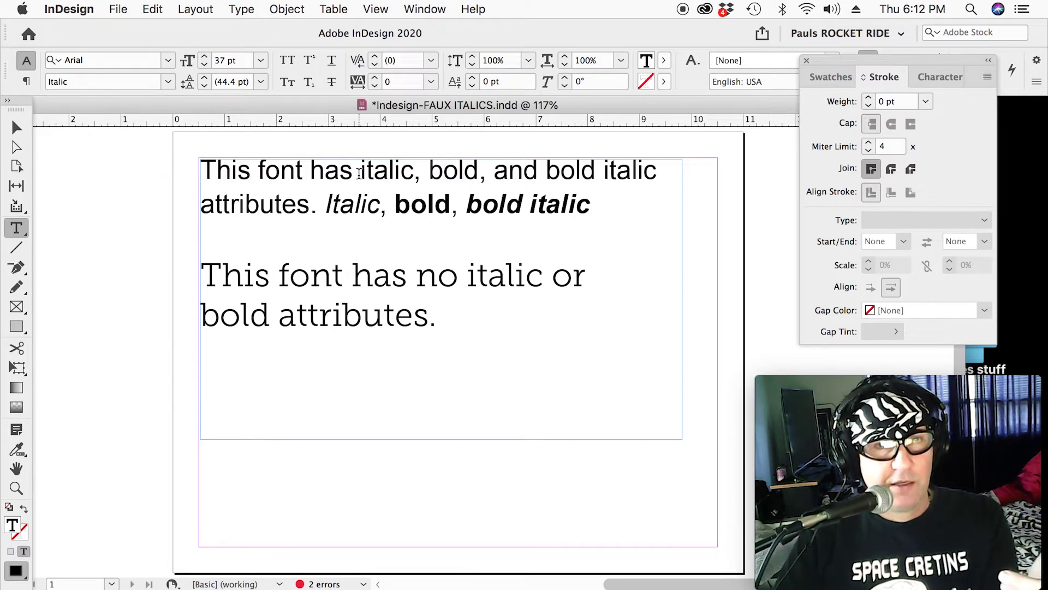
double_click(385, 170)
click(167, 81)
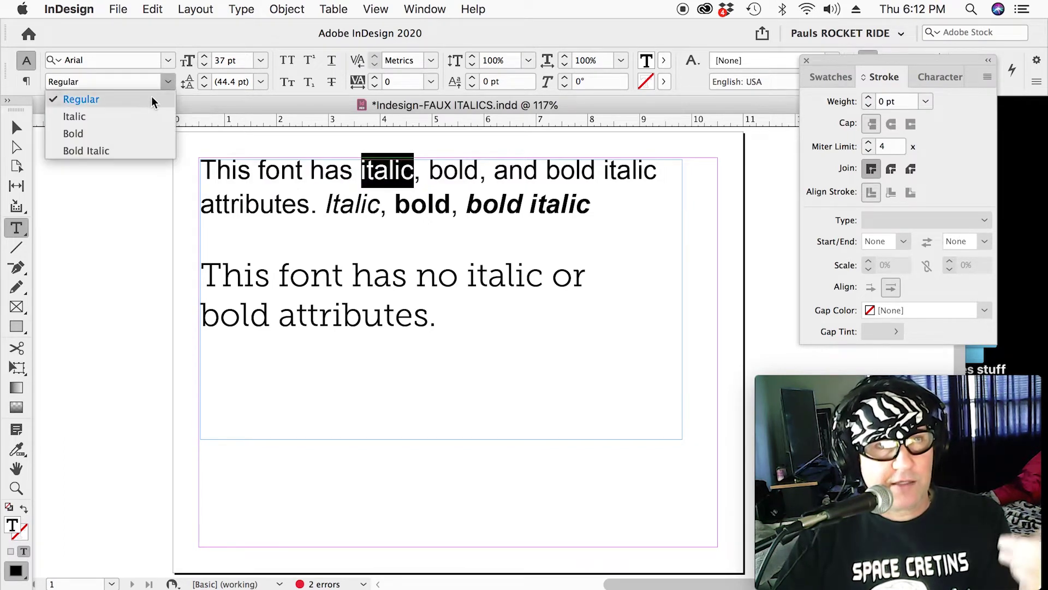
click(148, 111)
Set the word 'bold' to Arial Bold.
click(426, 185)
double_click(453, 171)
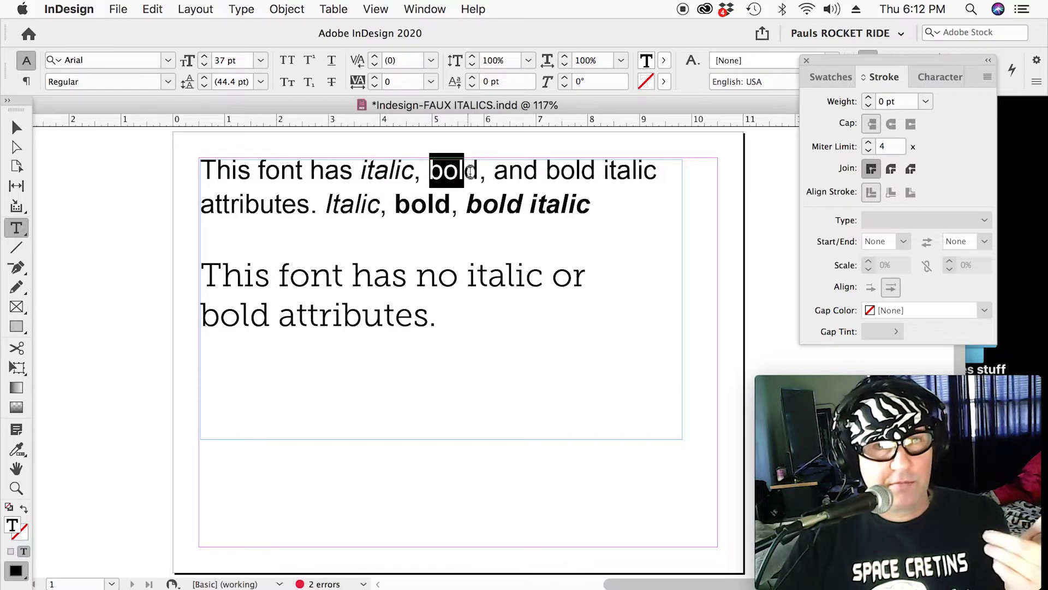
click(171, 81)
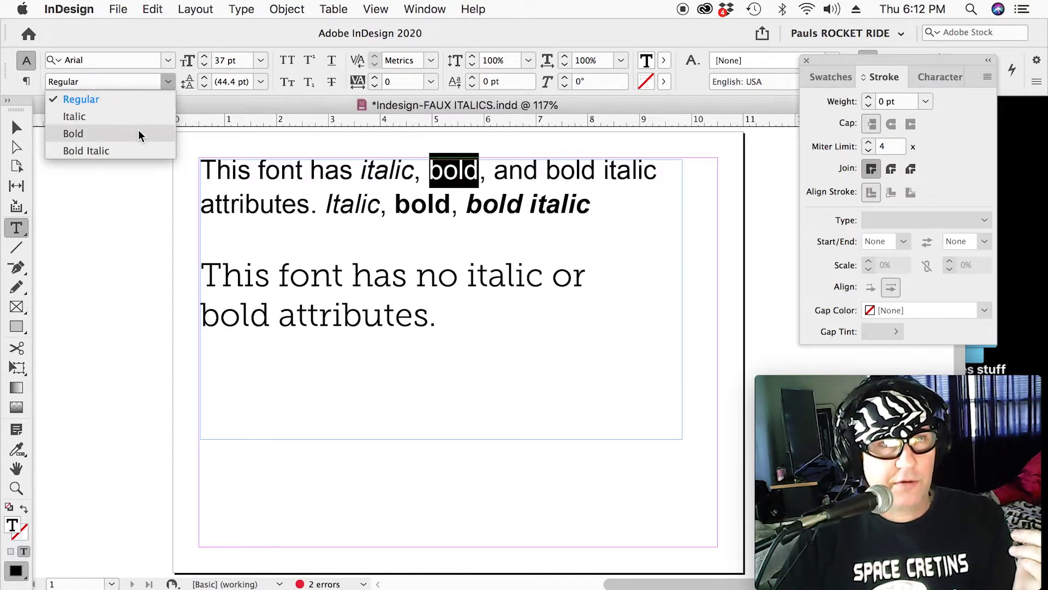
click(73, 133)
Set the words 'bold italic' to Arial Bold Italic.
click(547, 171)
drag(551, 170, 663, 170)
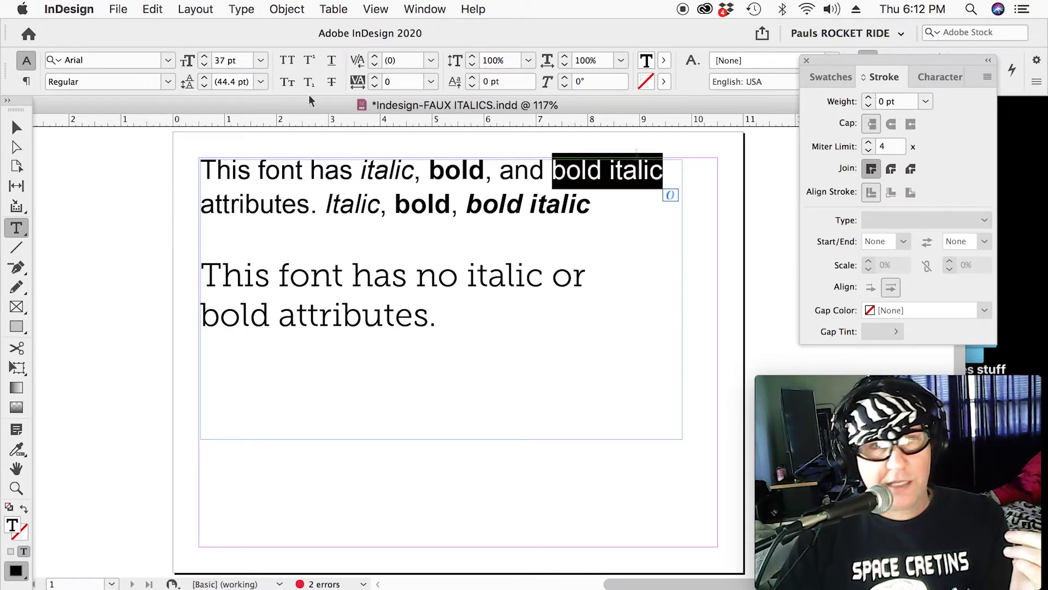
click(167, 81)
click(86, 149)
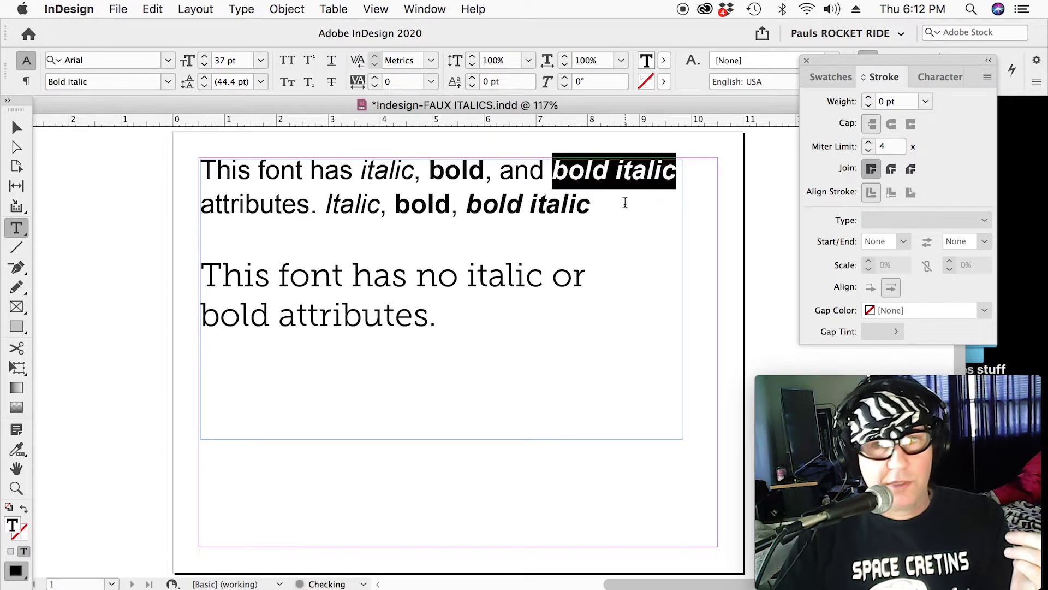
click(631, 205)
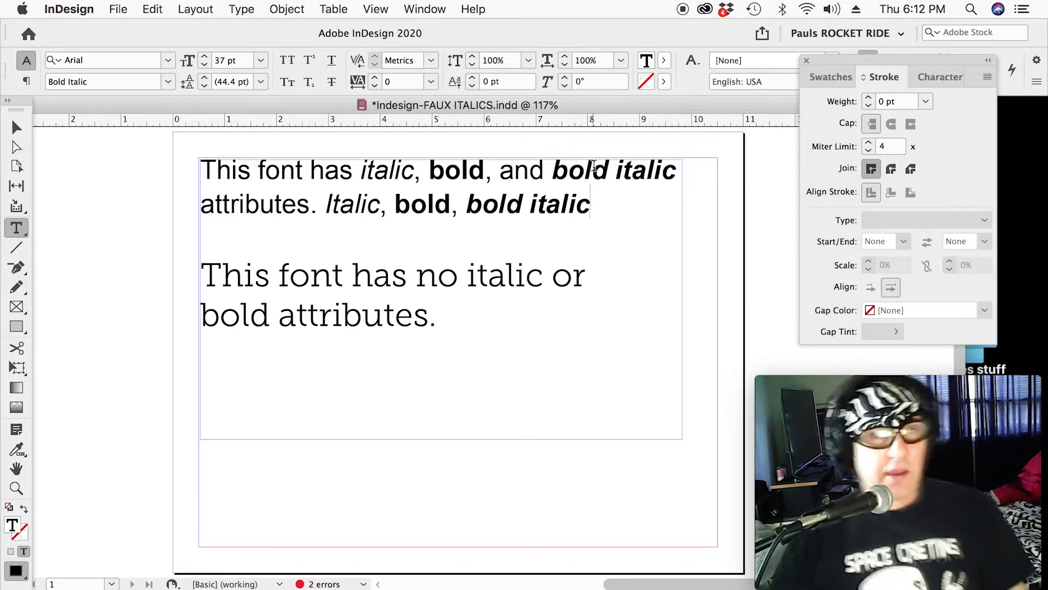
click(570, 227)
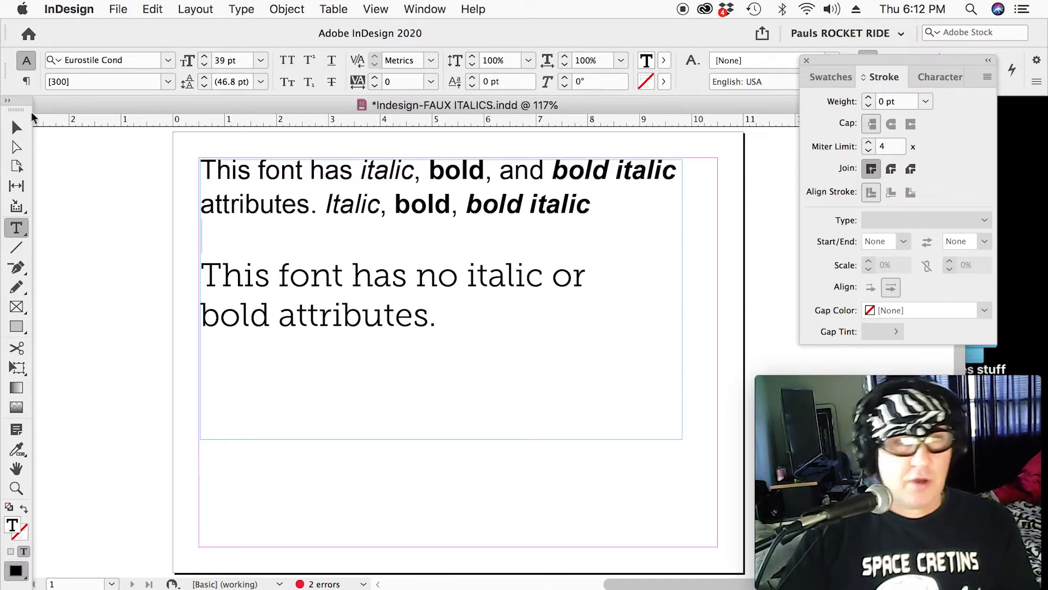
key(z)
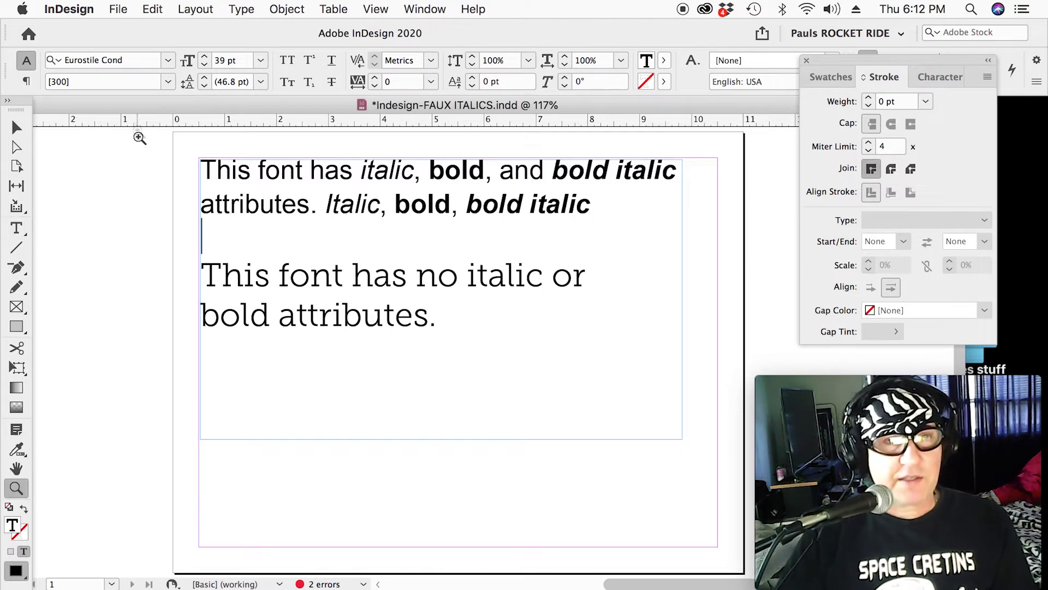
drag(138, 137, 723, 550)
key(t)
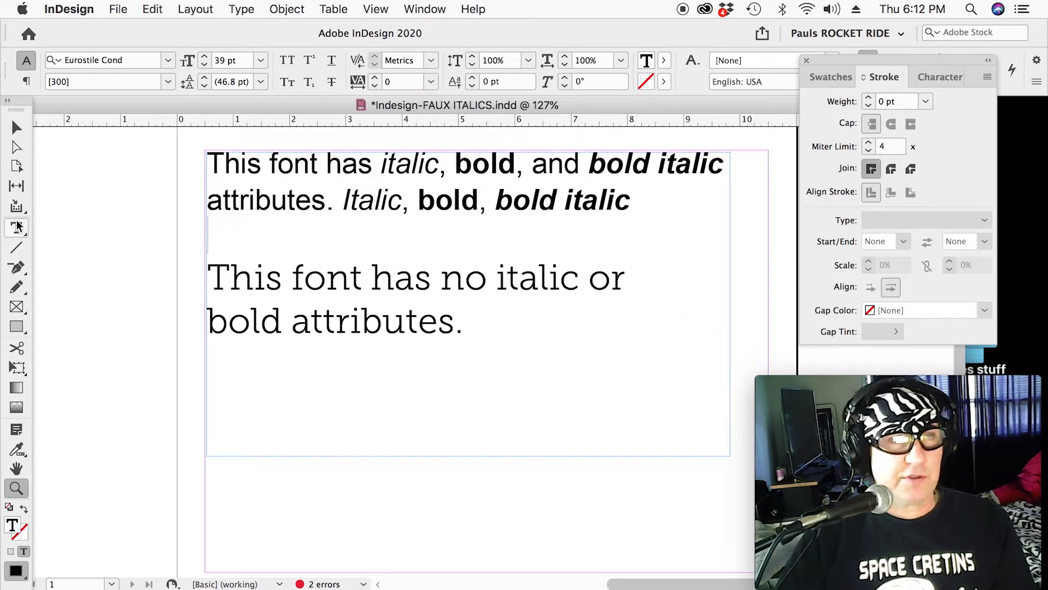
triple_click(464, 329)
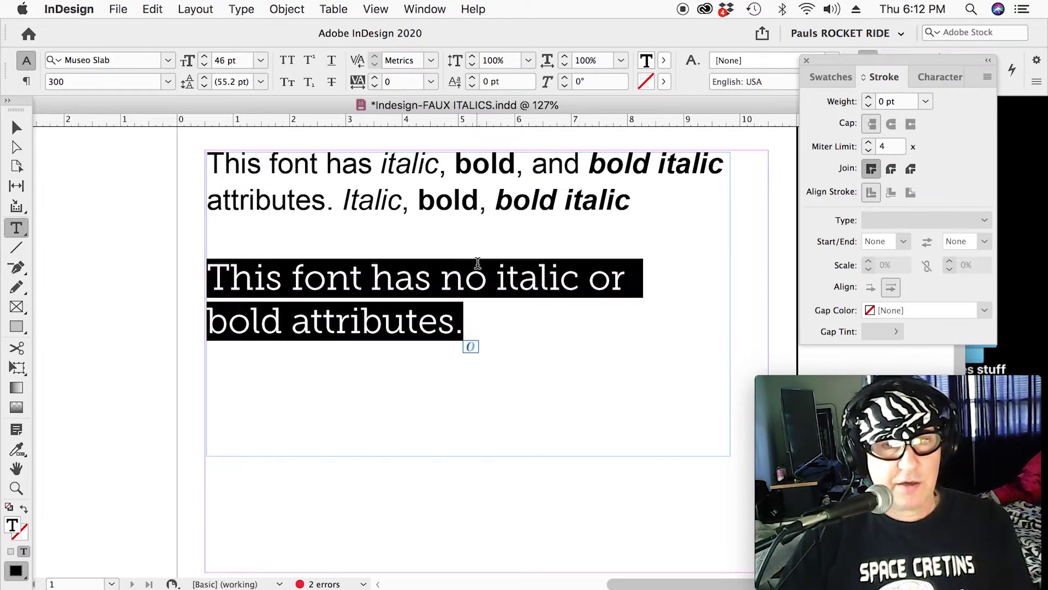
click(168, 82)
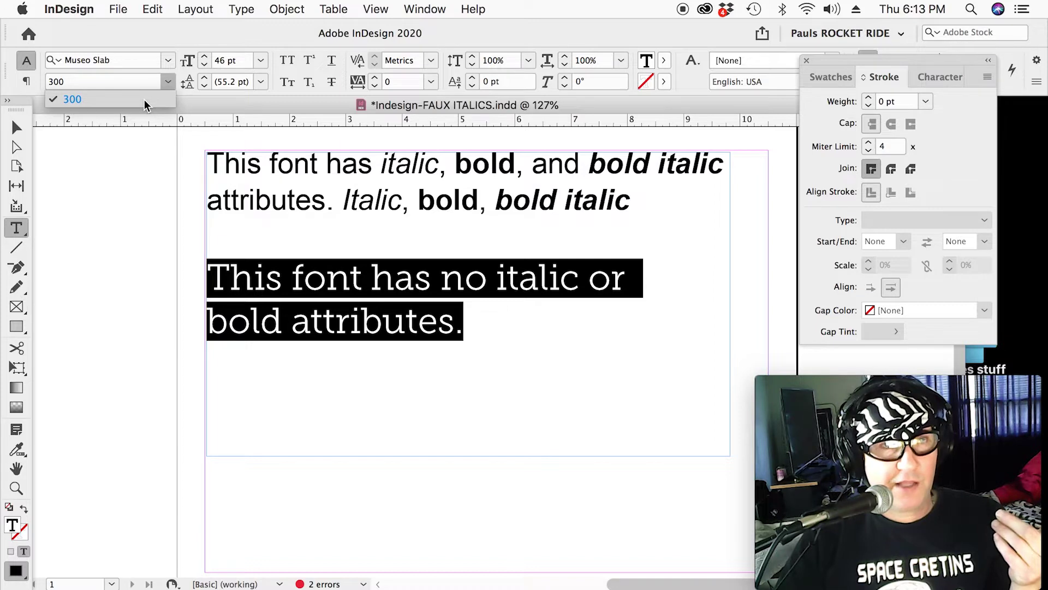
click(145, 99)
click(372, 283)
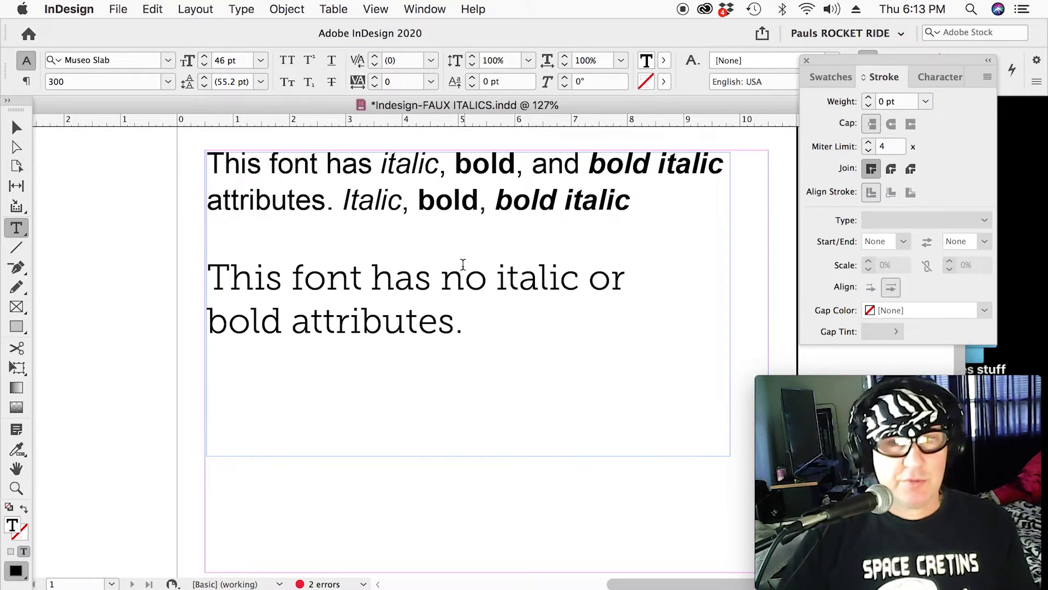
Select 'no italic' and float the Character panel beside the text.
drag(442, 277, 573, 277)
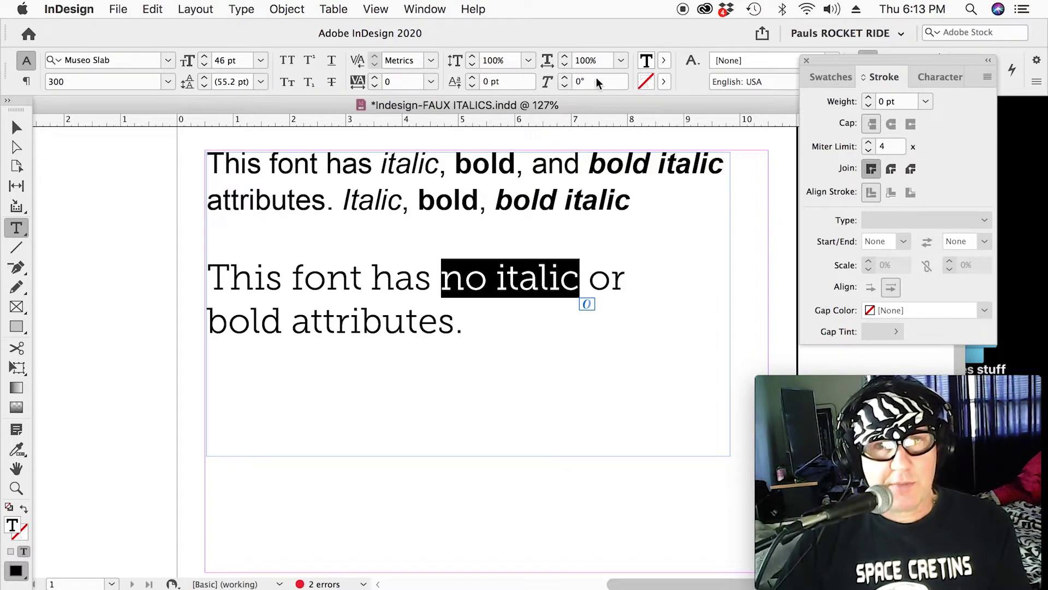
click(938, 77)
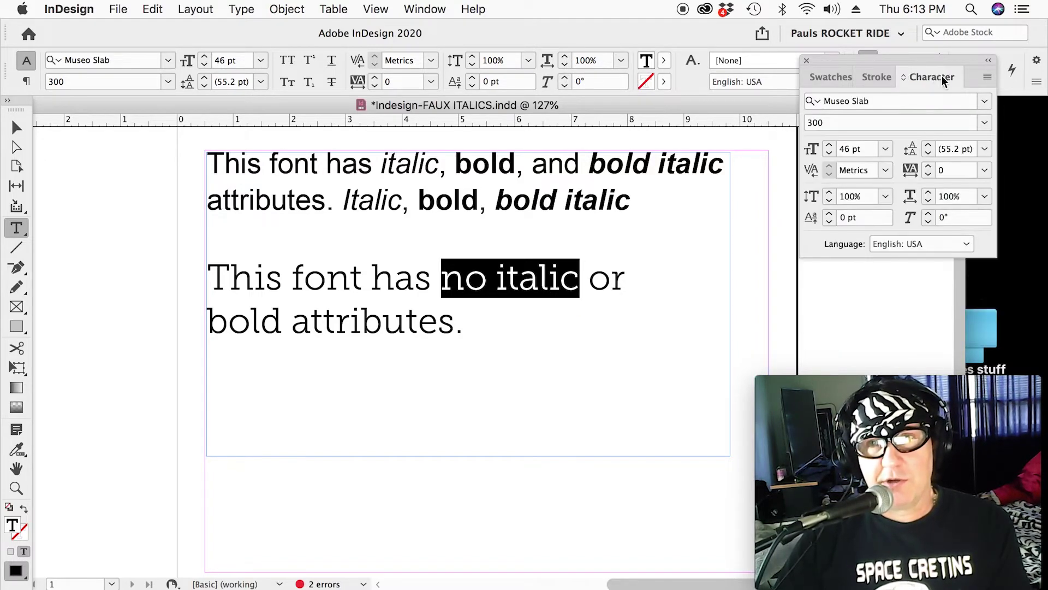
drag(947, 77, 416, 191)
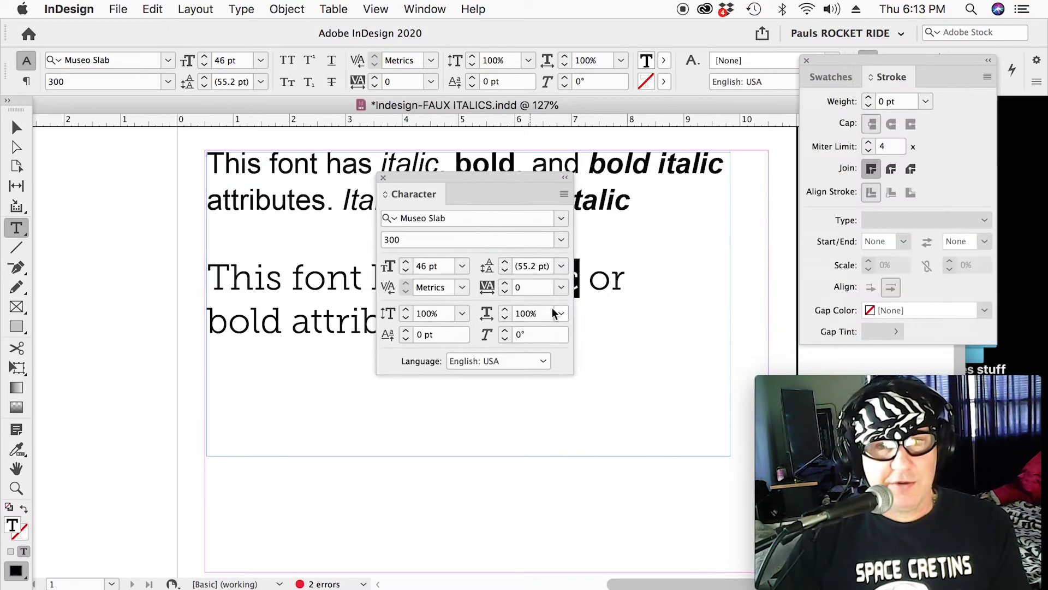
drag(502, 180, 349, 205)
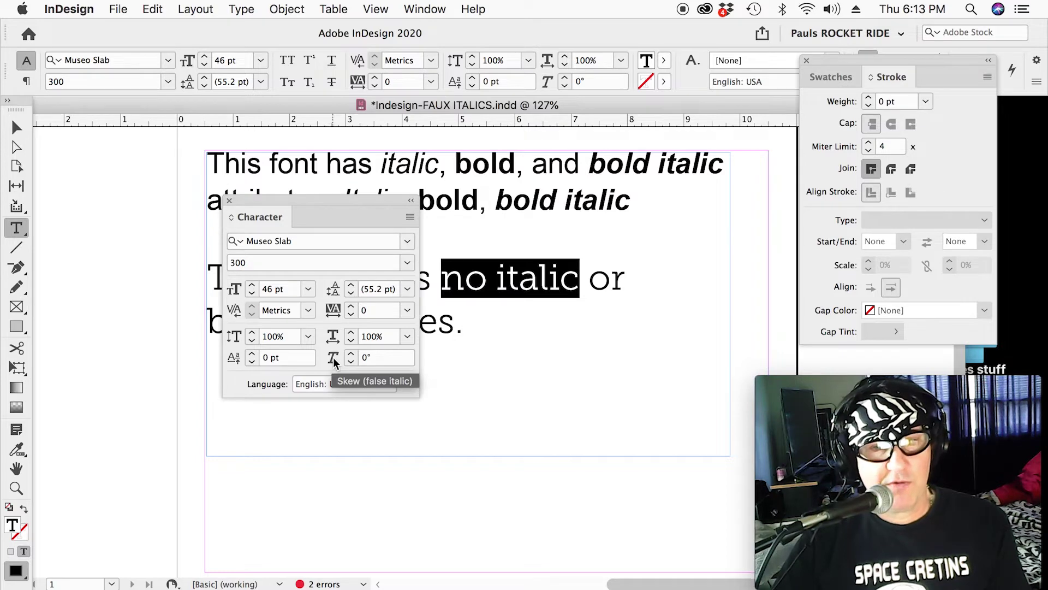
Raise the skew of 'no italic' step by step to 15°.
click(352, 354)
click(352, 353)
click(351, 354)
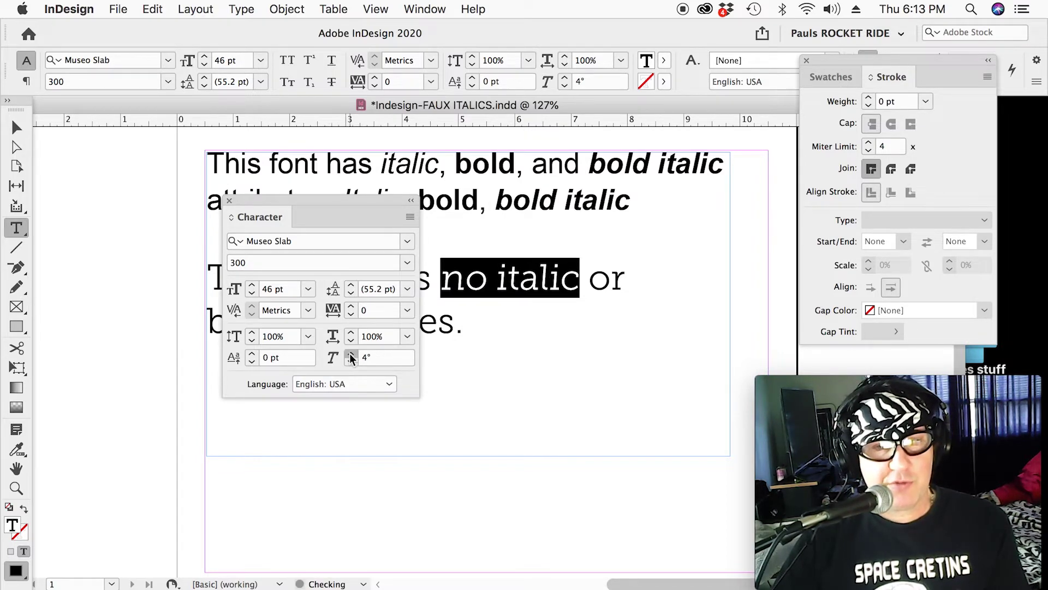
click(351, 355)
click(351, 353)
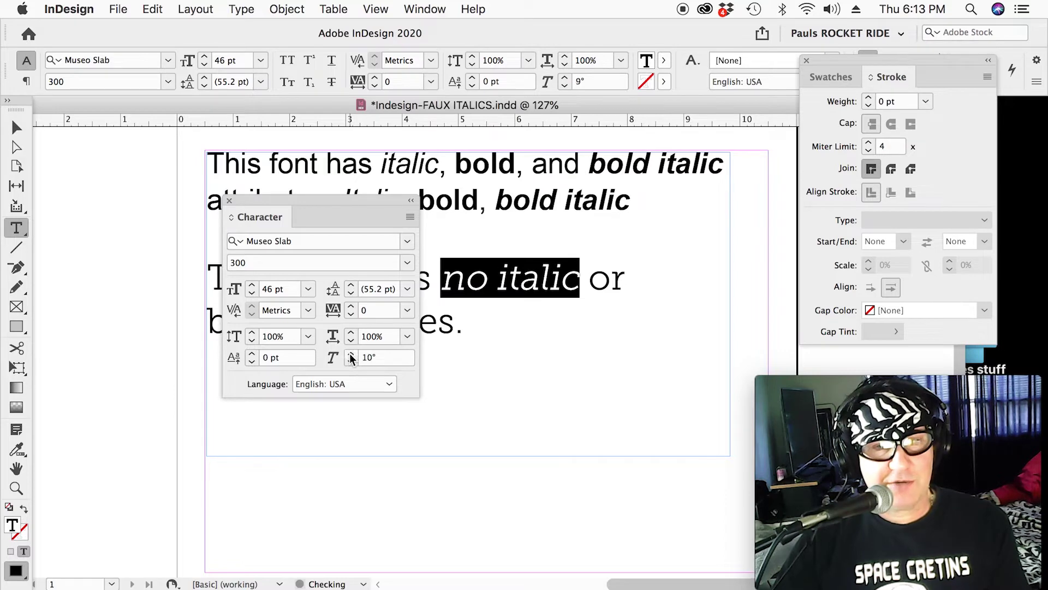
click(351, 354)
click(351, 355)
click(352, 354)
click(351, 354)
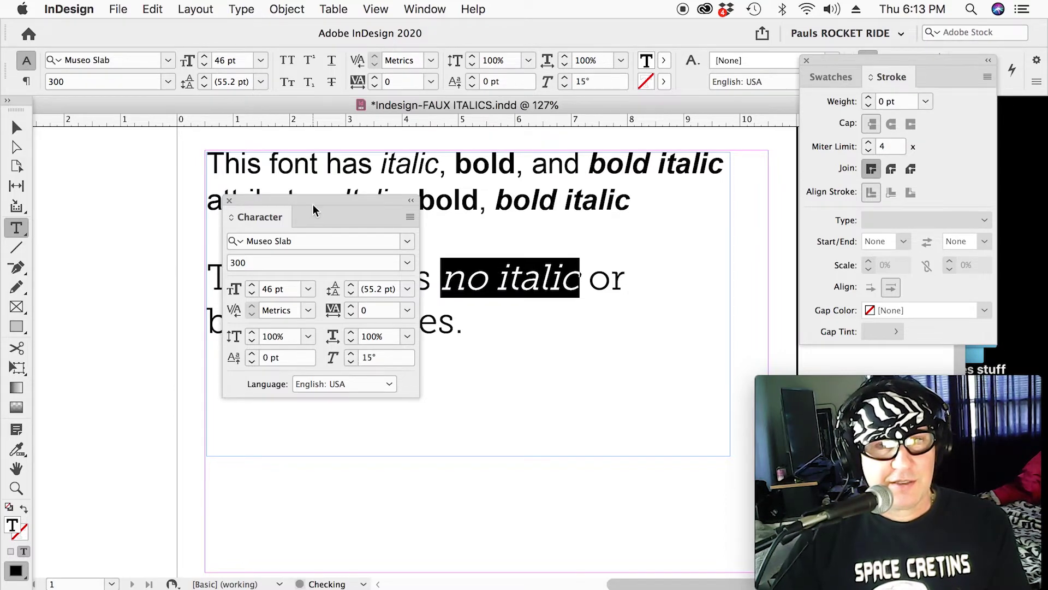
Dock the Character panel again and preview the faux-italic words.
drag(313, 204, 1011, 69)
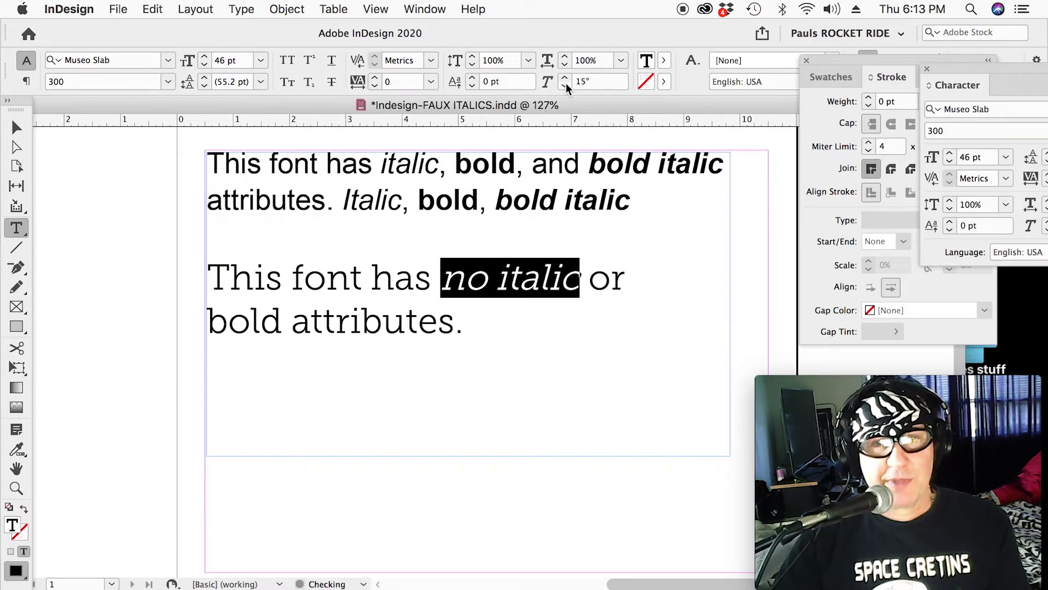
click(512, 287)
drag(443, 279, 582, 274)
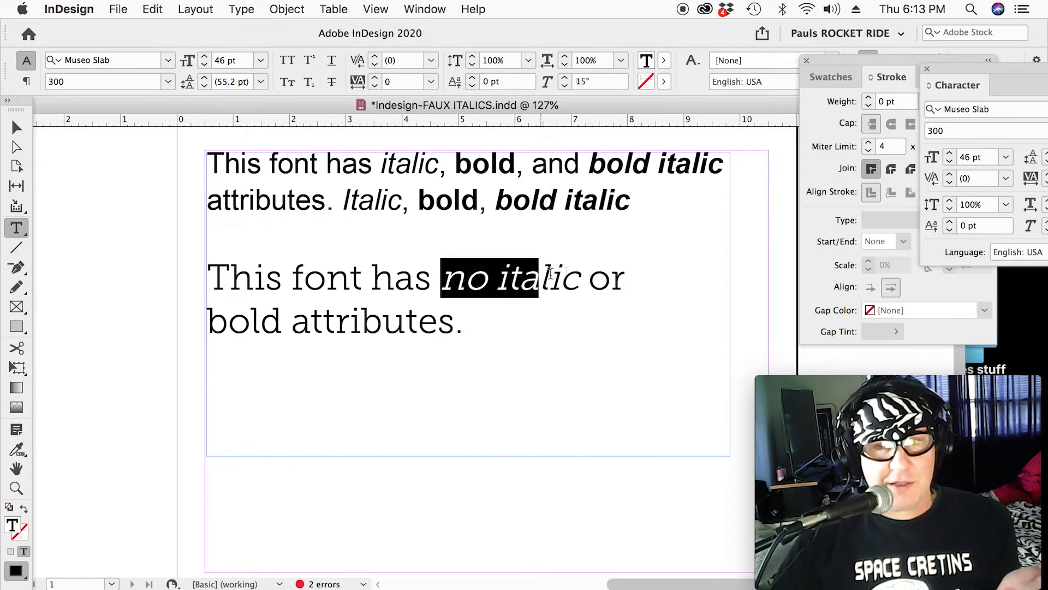
click(407, 288)
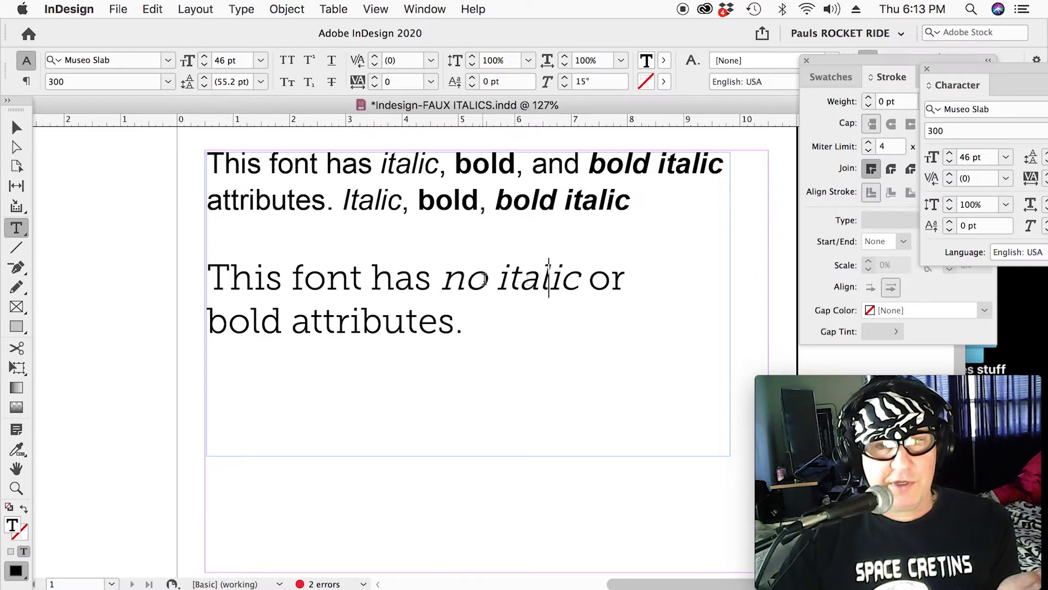
Float the Stroke panel and give 'bold attributes' a 0.25 pt stroke.
drag(206, 321, 455, 323)
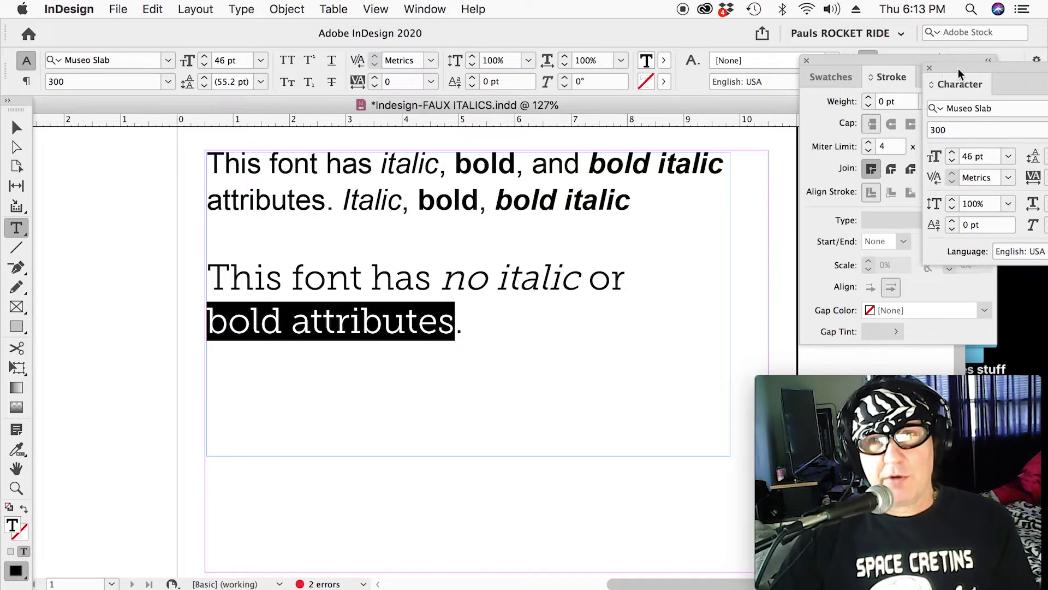
drag(937, 67, 917, 77)
click(879, 75)
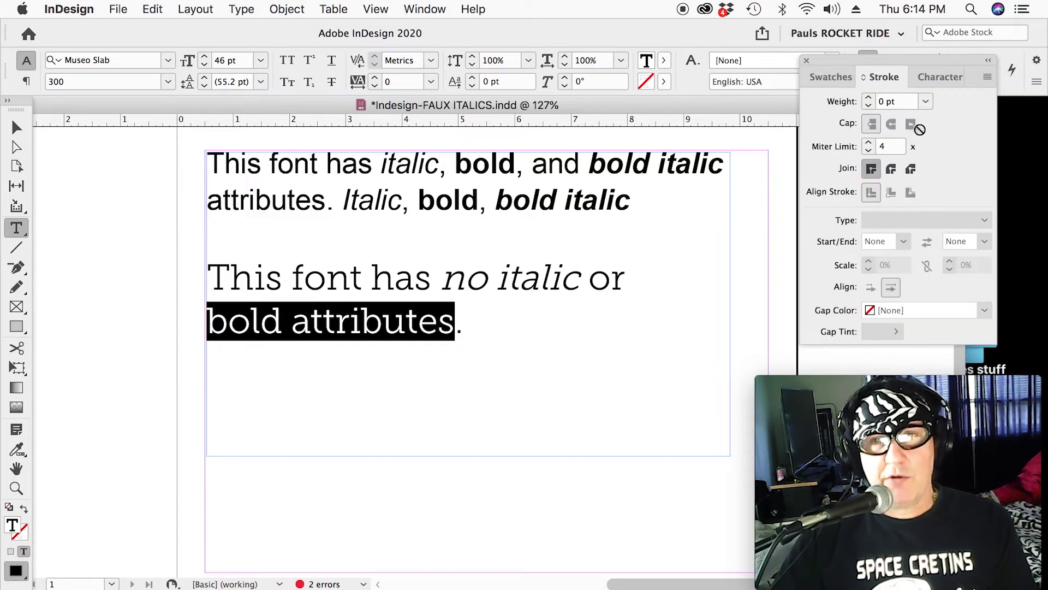
mouse_move(889, 64)
mouse_down()
mouse_move(873, 91)
mouse_move(576, 205)
mouse_up()
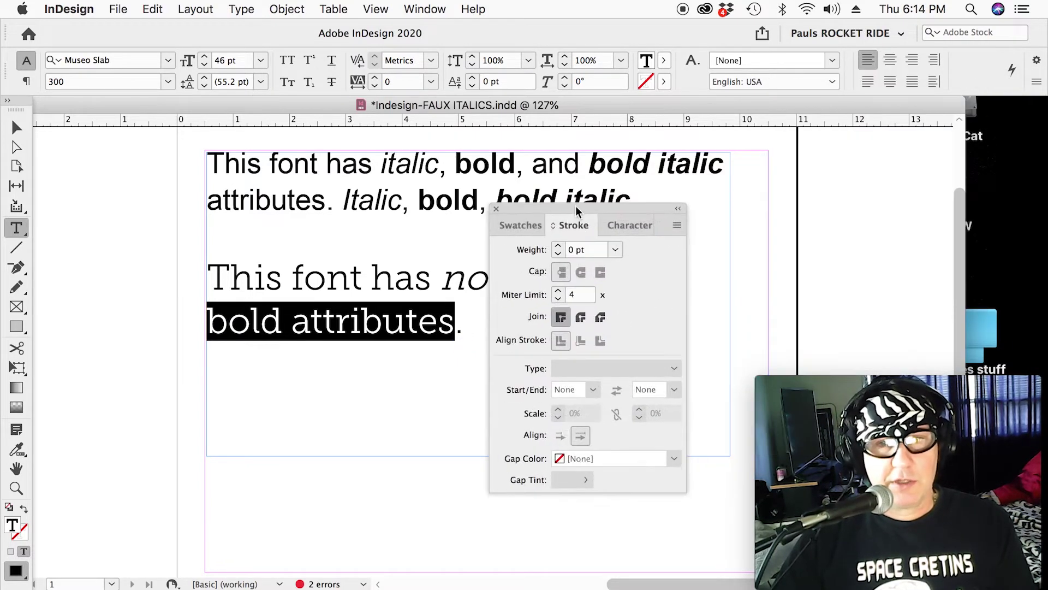
click(616, 247)
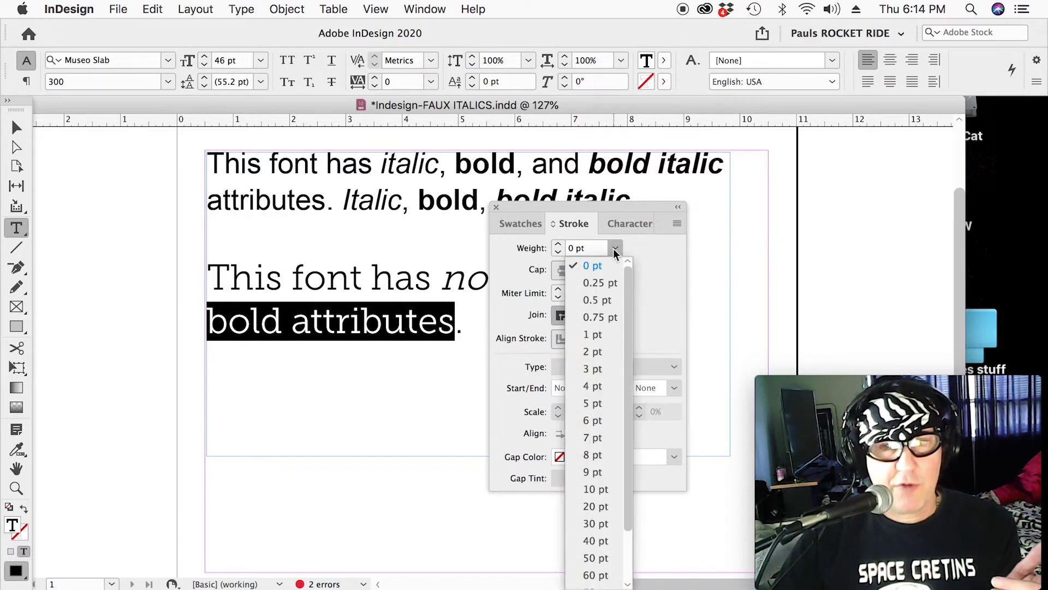
click(606, 283)
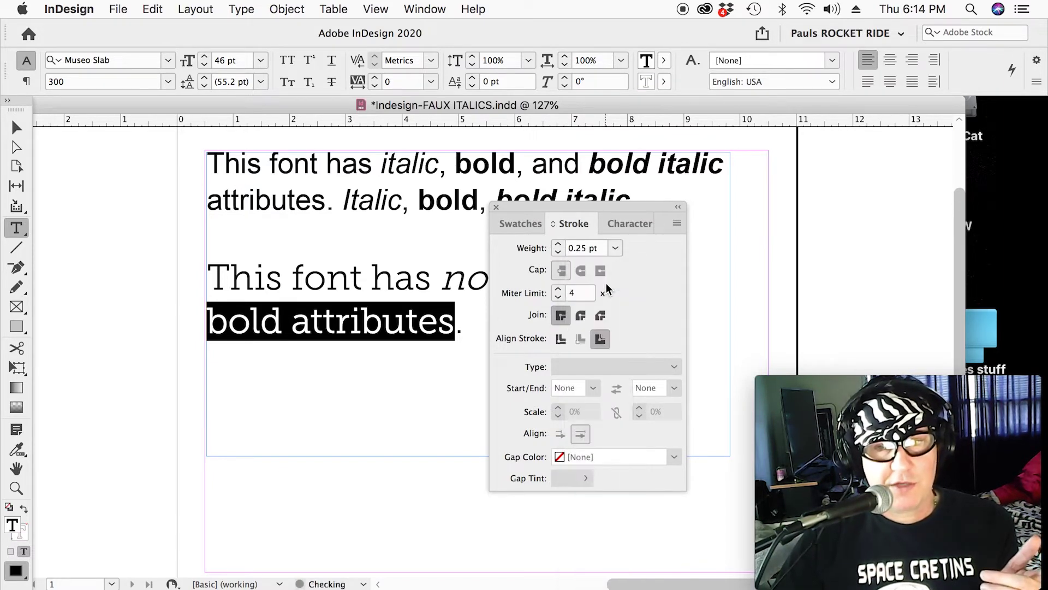
click(402, 320)
drag(540, 209, 621, 211)
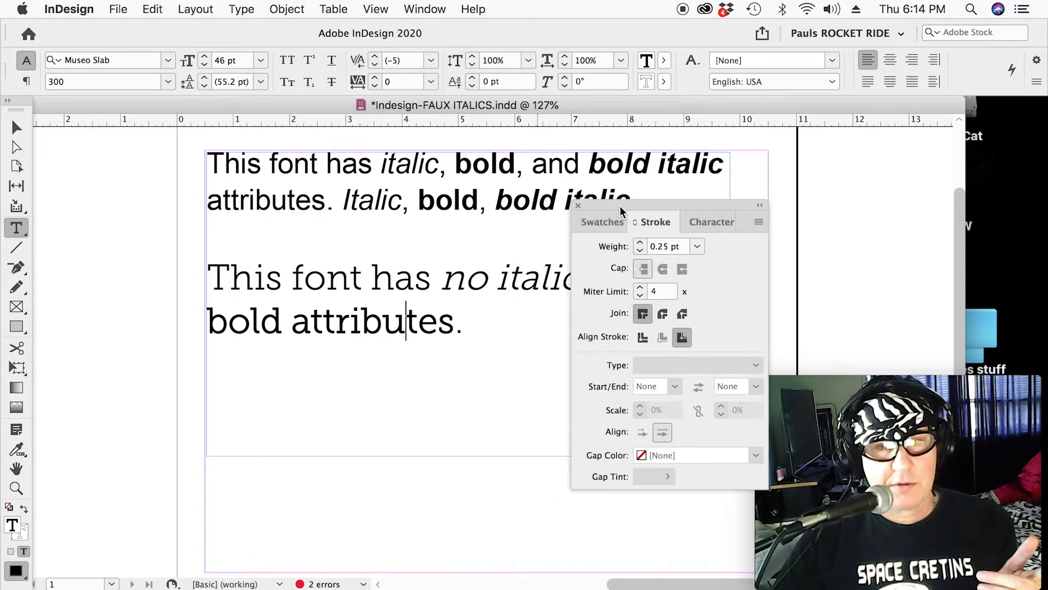
Try 0.5 pt and then 0.75 pt stroke weights on 'bold attributes'.
drag(456, 321, 207, 324)
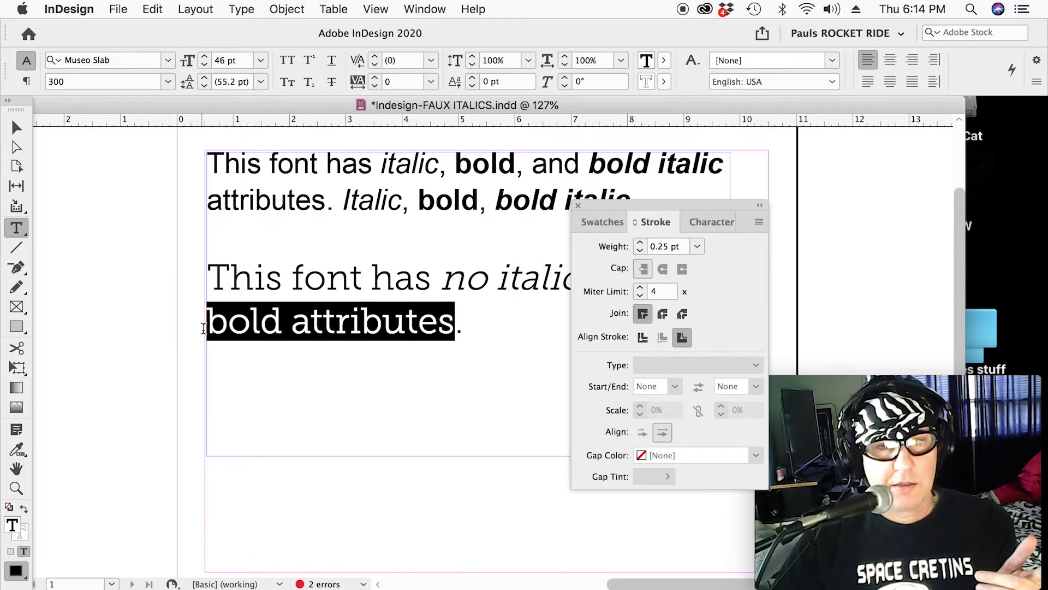
click(698, 245)
click(679, 282)
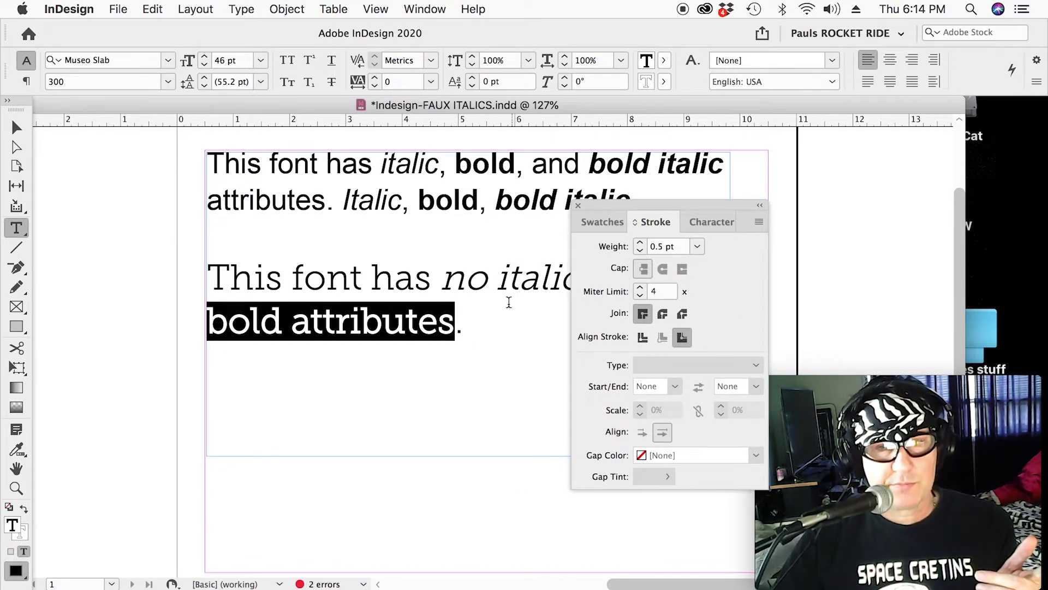
click(459, 323)
drag(457, 321, 208, 321)
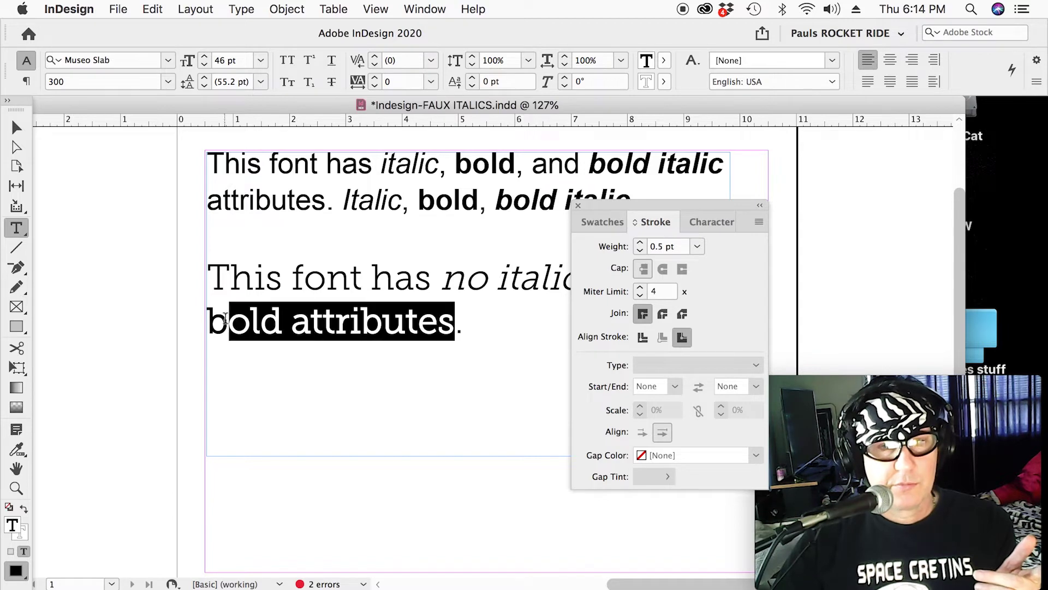
click(698, 247)
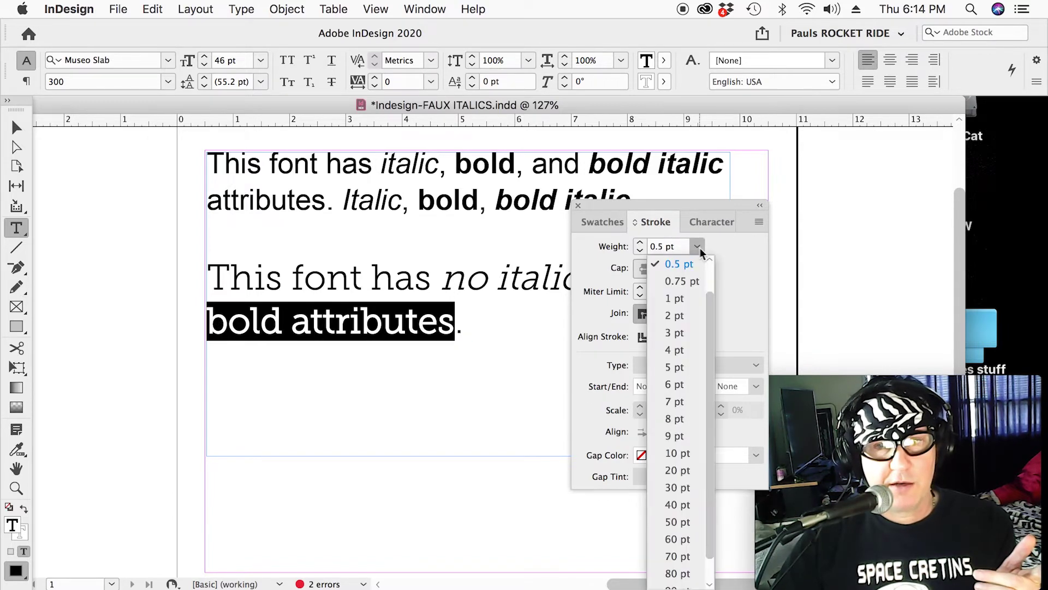
click(681, 281)
click(452, 321)
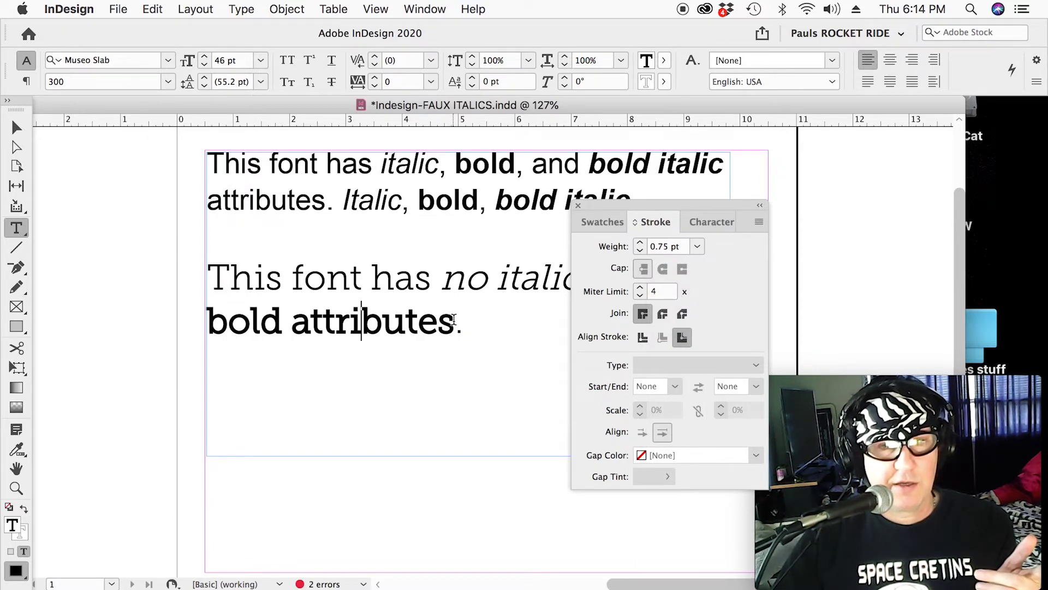
drag(629, 204, 693, 175)
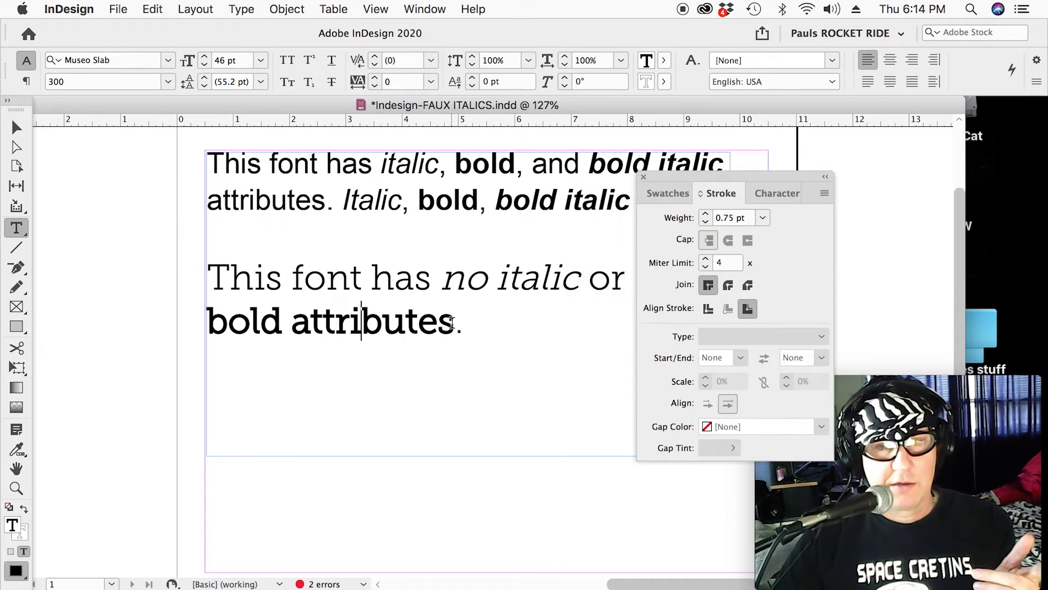
Test a heavy 6 pt stroke, then return it to 0.75 pt.
drag(455, 321, 208, 321)
click(762, 217)
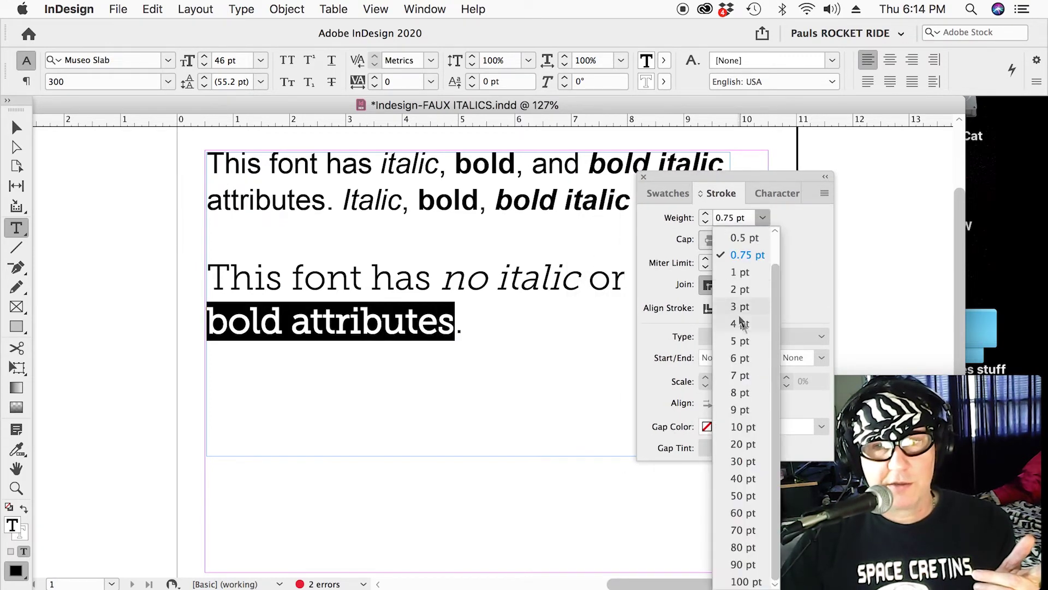
click(739, 357)
click(501, 338)
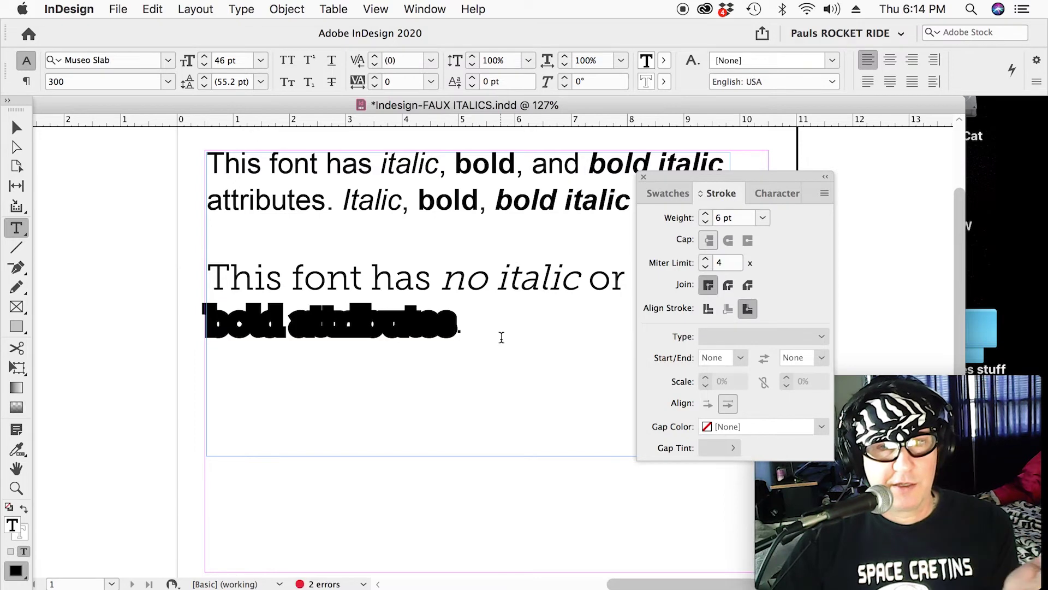
drag(457, 325, 209, 321)
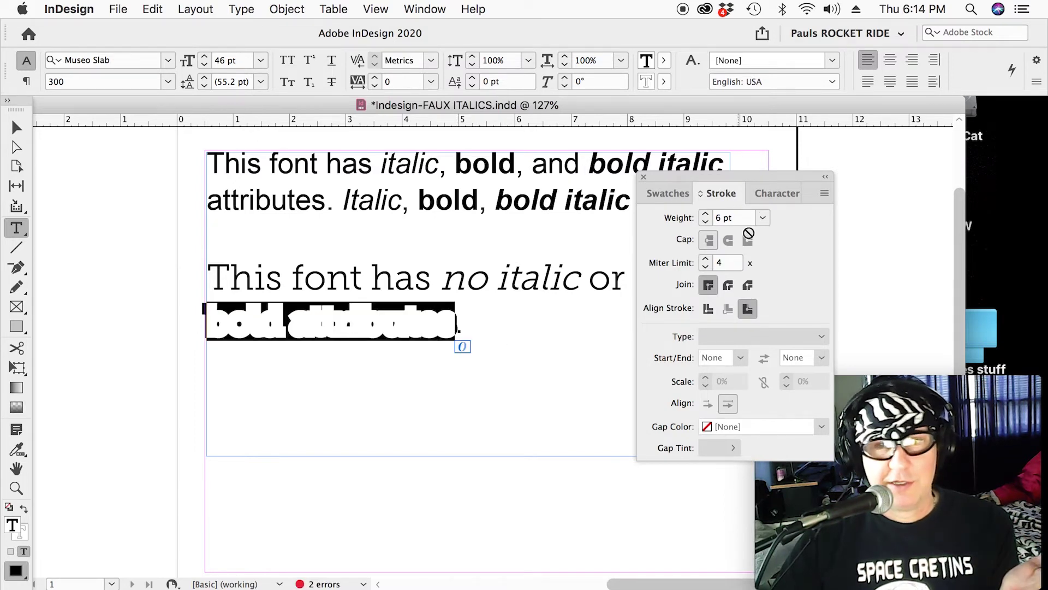
click(762, 216)
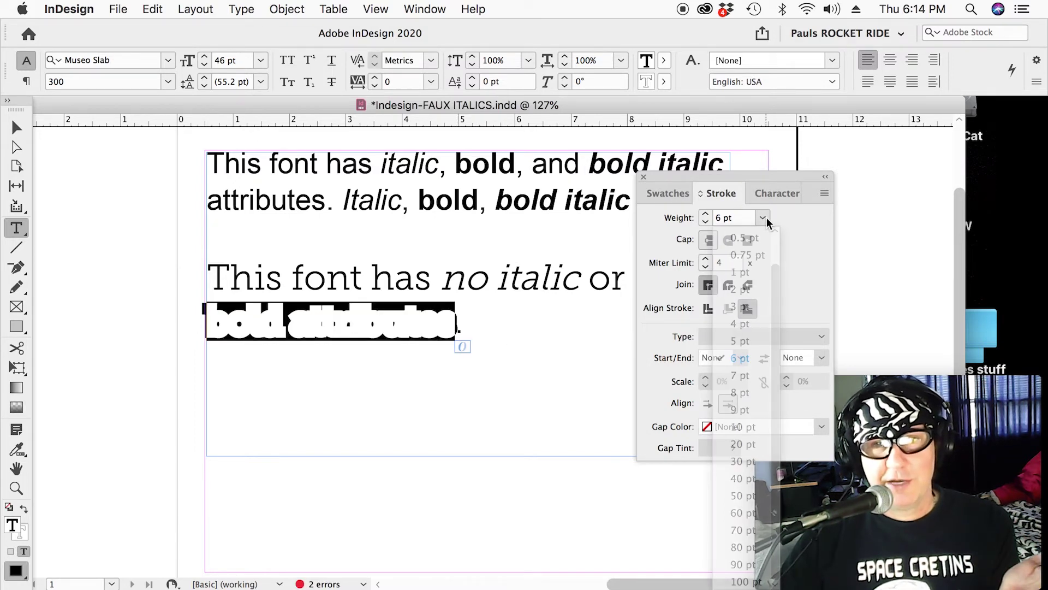
click(741, 254)
click(435, 315)
drag(650, 179, 757, 129)
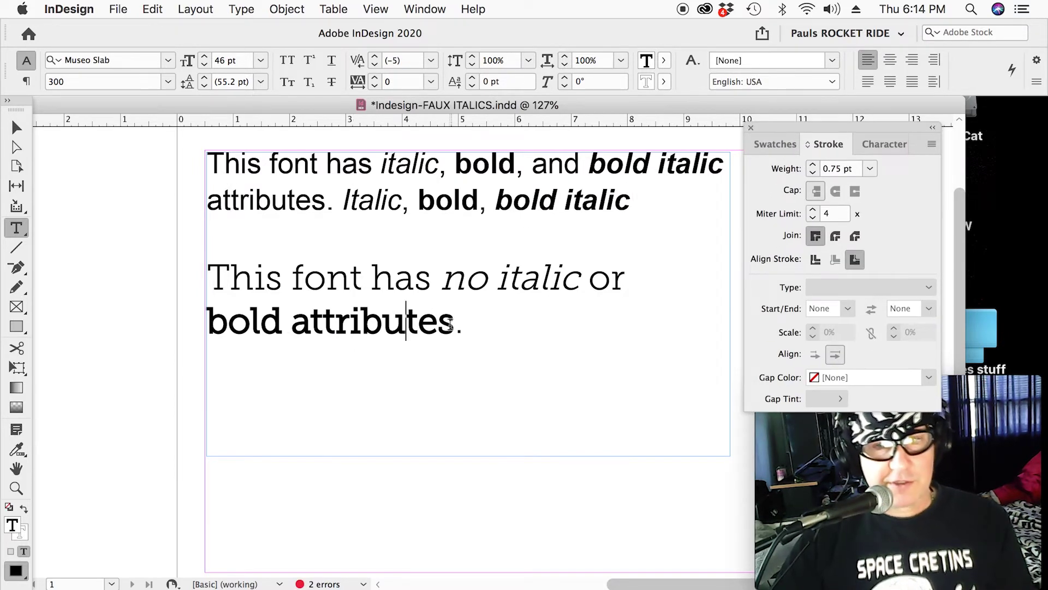
Skew only the word 'attributes' to 15°, then reselect 'bold attributes'.
drag(456, 322, 189, 330)
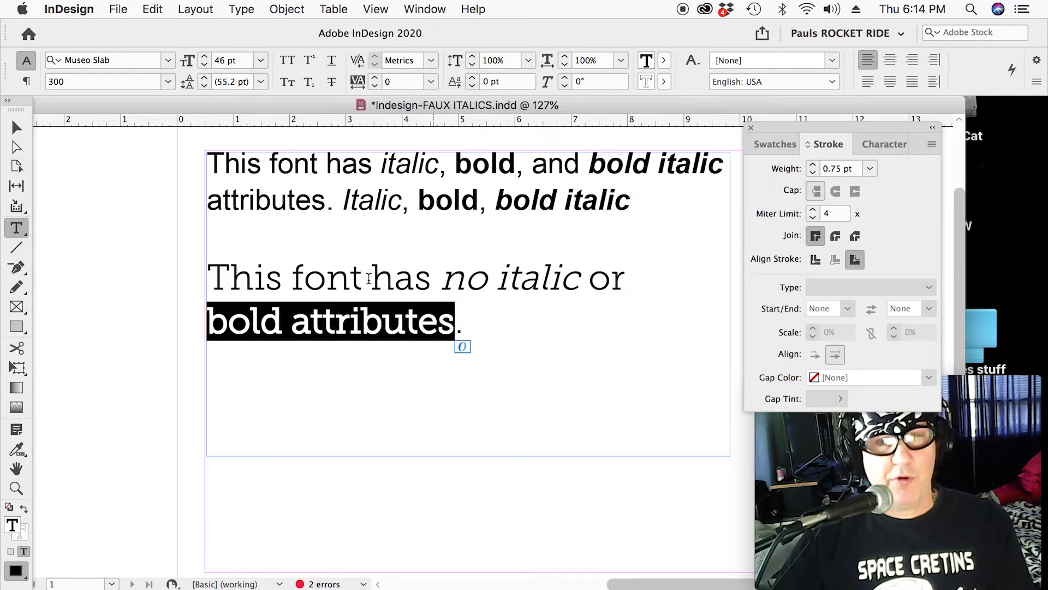
click(367, 321)
drag(291, 321, 455, 321)
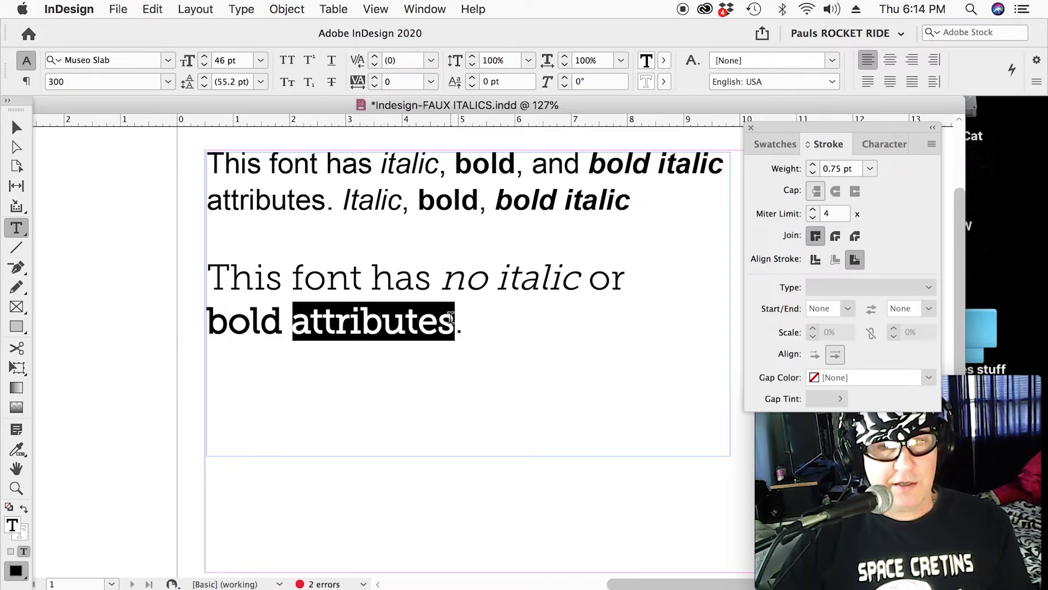
click(565, 77)
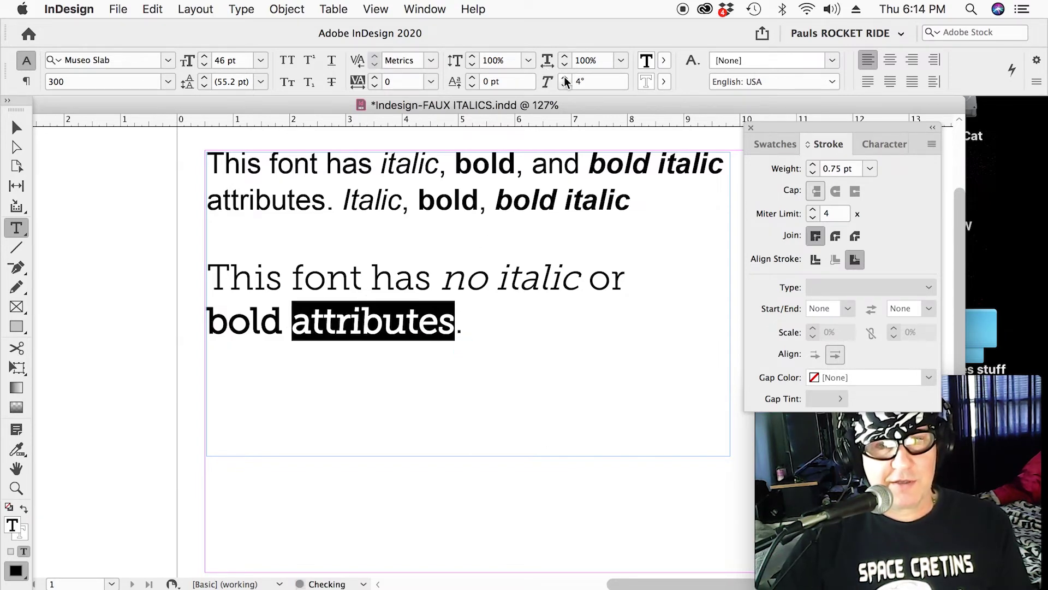
click(565, 77)
click(566, 77)
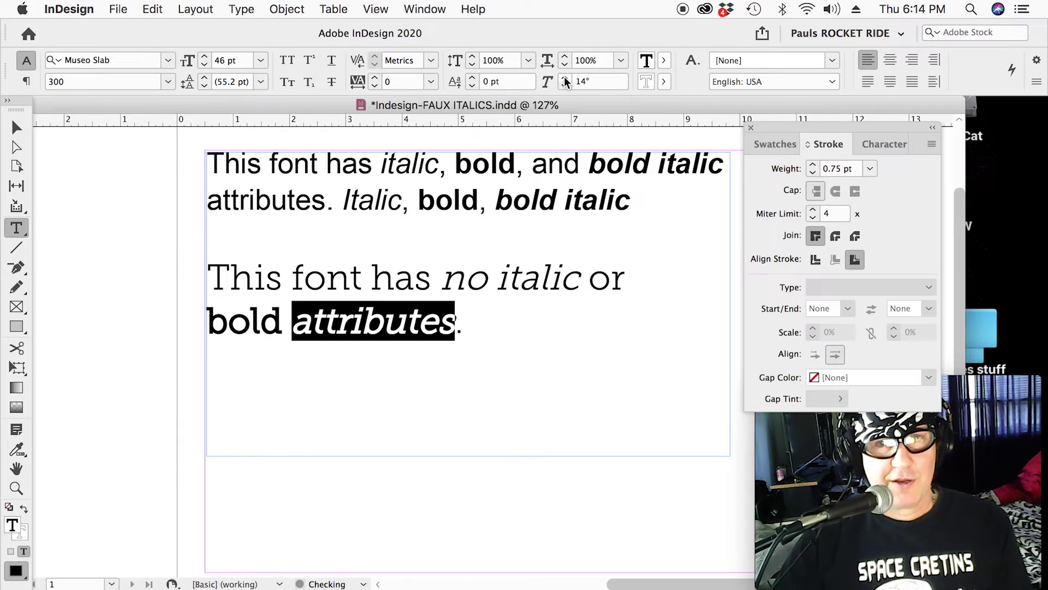
click(565, 77)
click(370, 354)
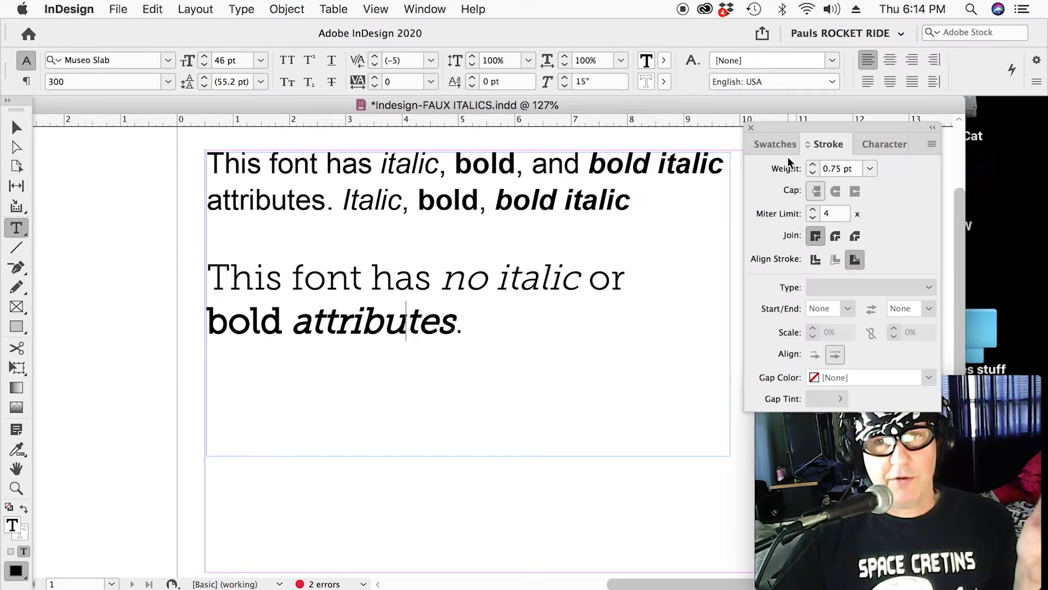
drag(458, 321, 209, 321)
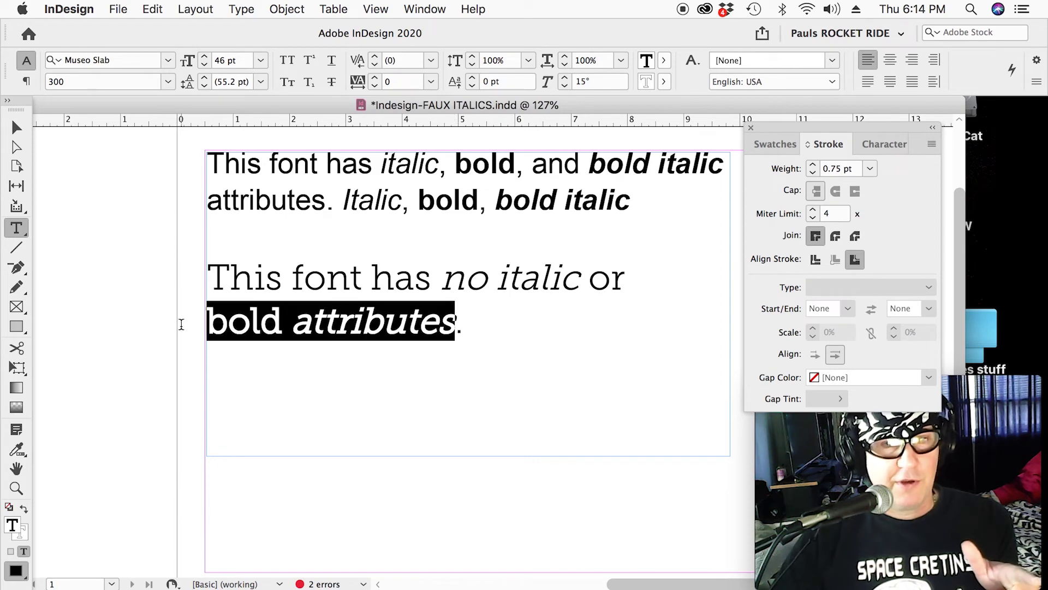
click(776, 143)
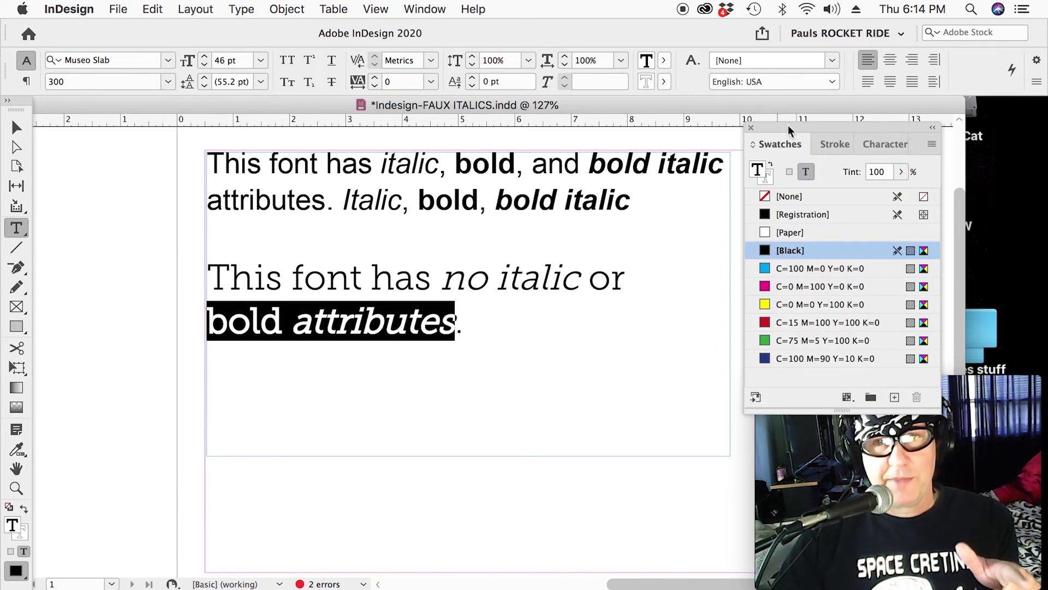
Move the Swatches panel near the text and try dark blue on 'bold attributes'.
drag(778, 131, 601, 185)
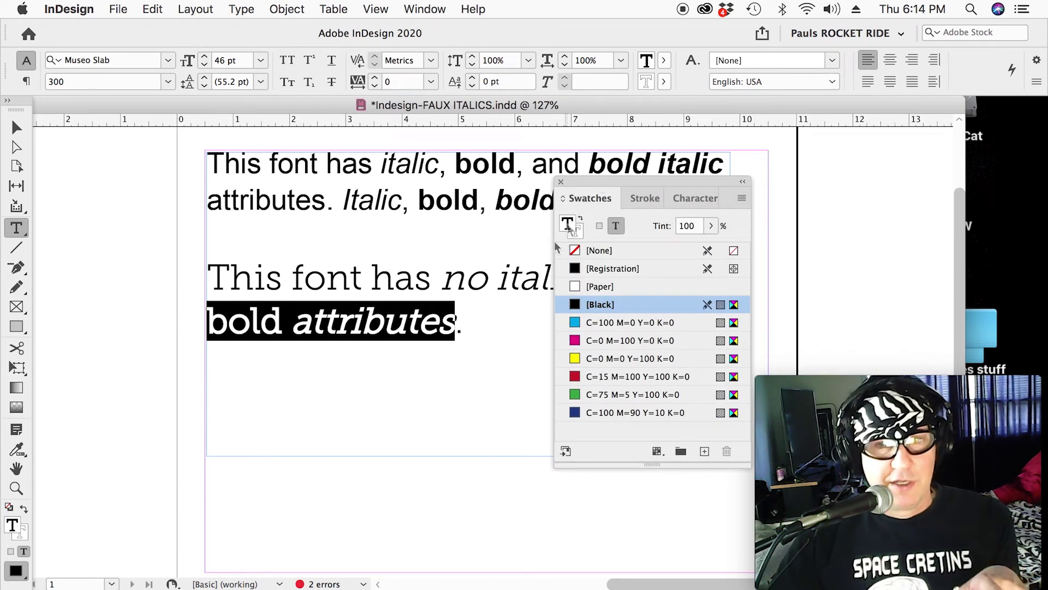
drag(208, 321, 457, 324)
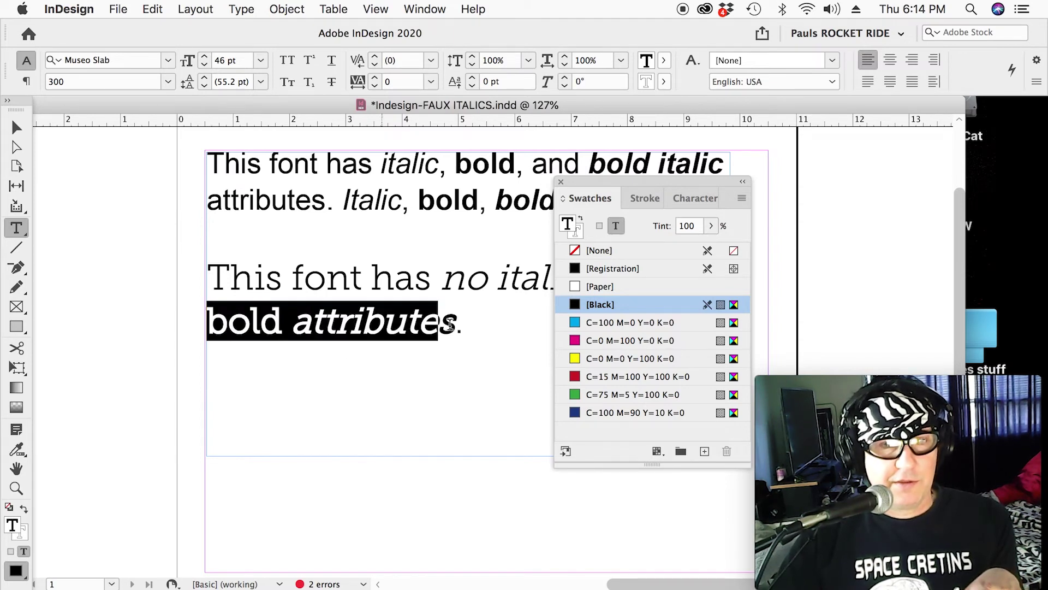
click(610, 412)
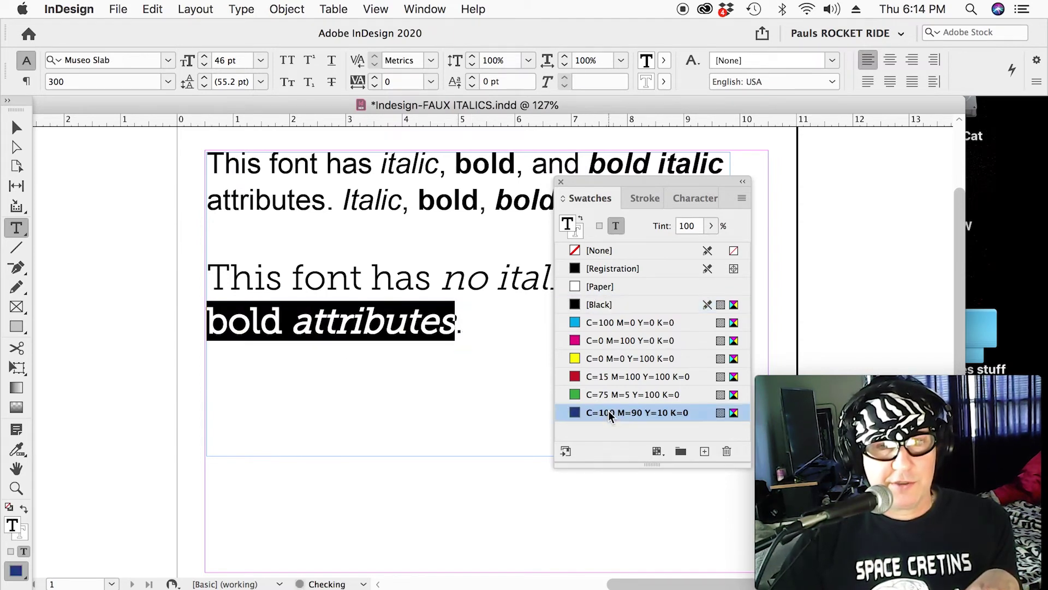
click(239, 324)
Fill 'bold attributes.', including the period, with green.
click(362, 321)
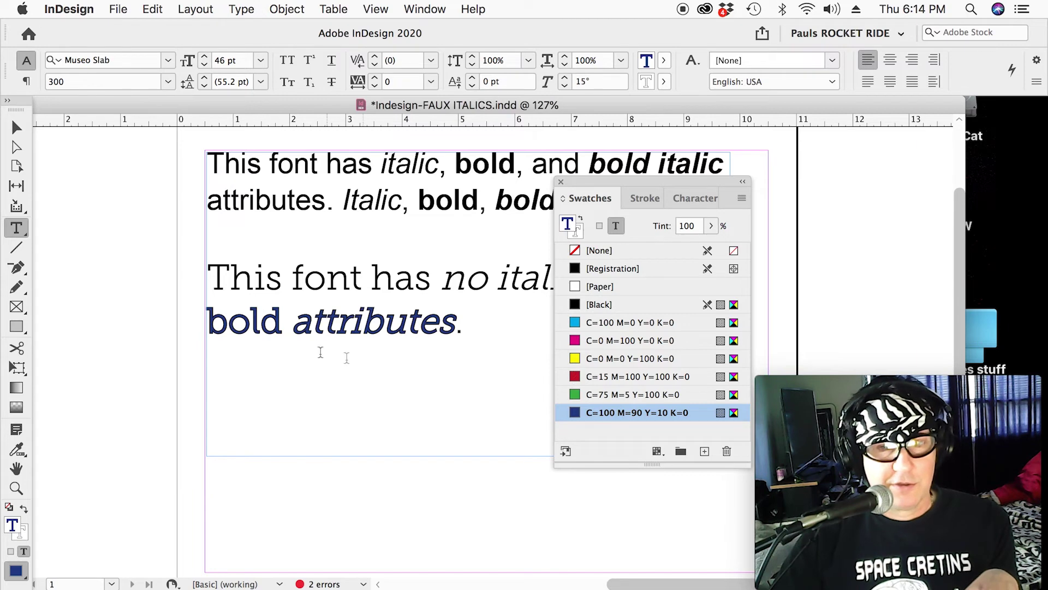
drag(208, 321, 463, 324)
click(610, 394)
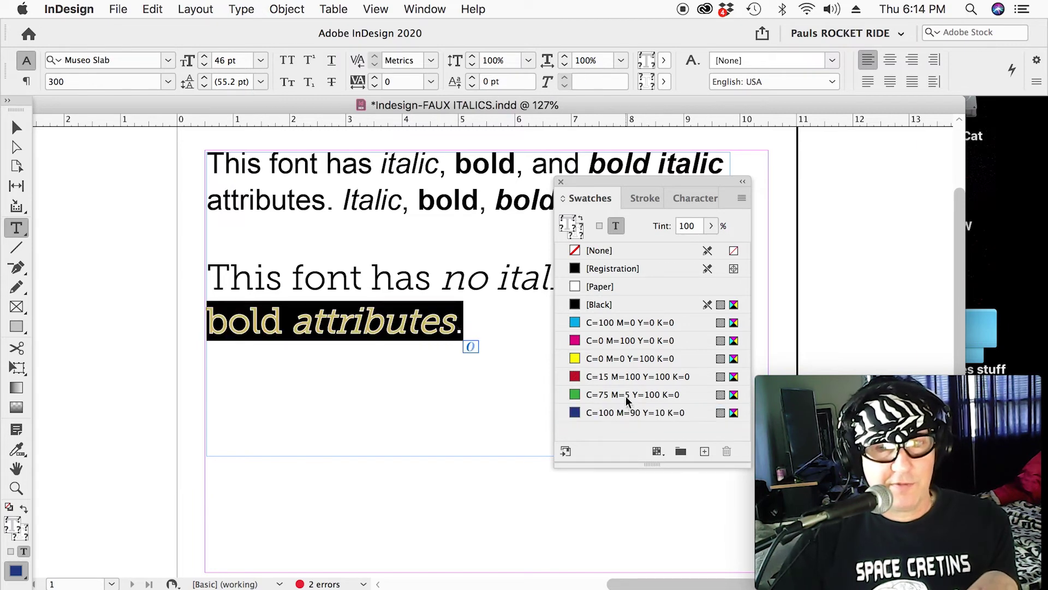
click(439, 332)
Make the stroke of 'bold attributes.' green too, and move the swatches aside.
drag(208, 321, 462, 324)
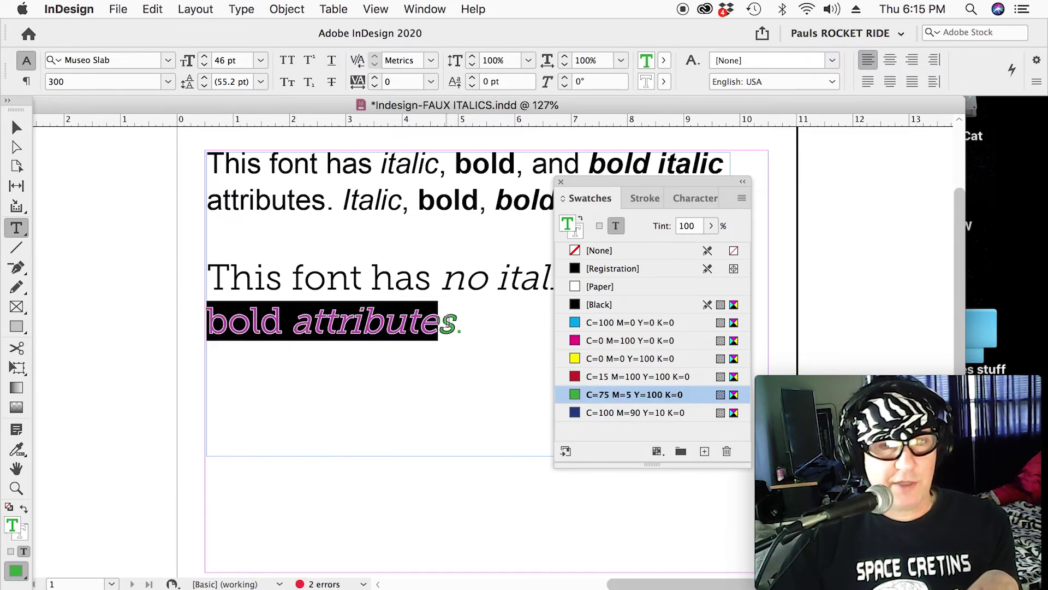
click(580, 235)
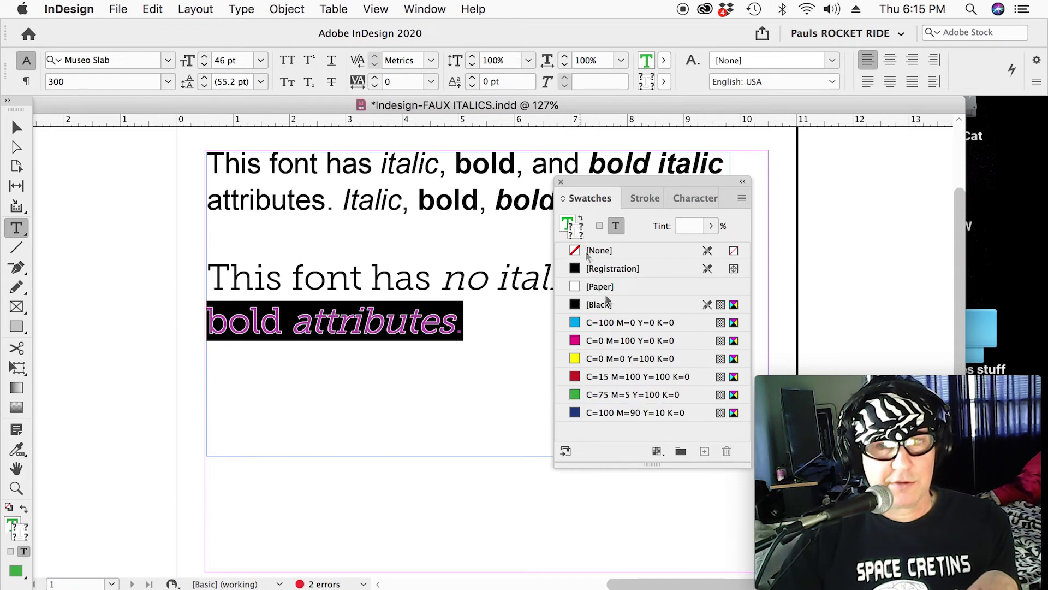
click(602, 396)
click(407, 321)
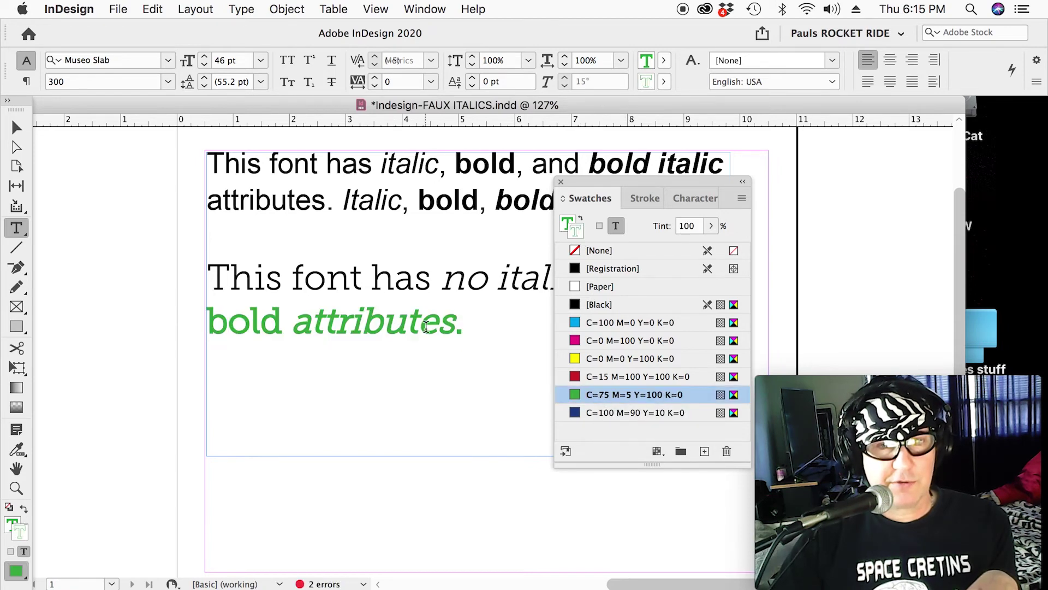
drag(589, 184, 775, 91)
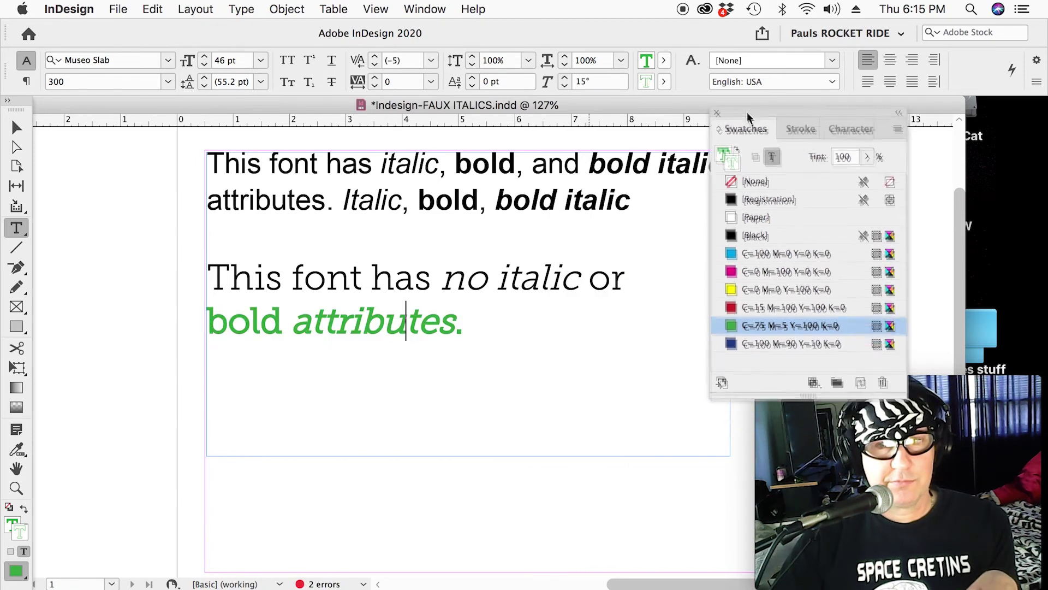
click(473, 321)
Start a new paragraph after 'attributes.' below the green line.
key(Return)
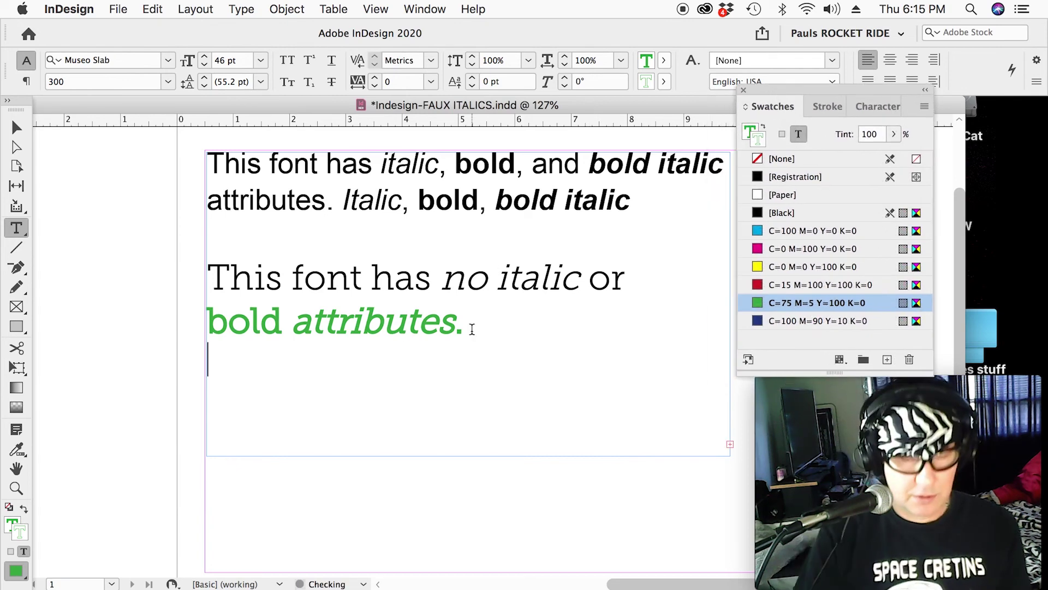
text(SWWWW)
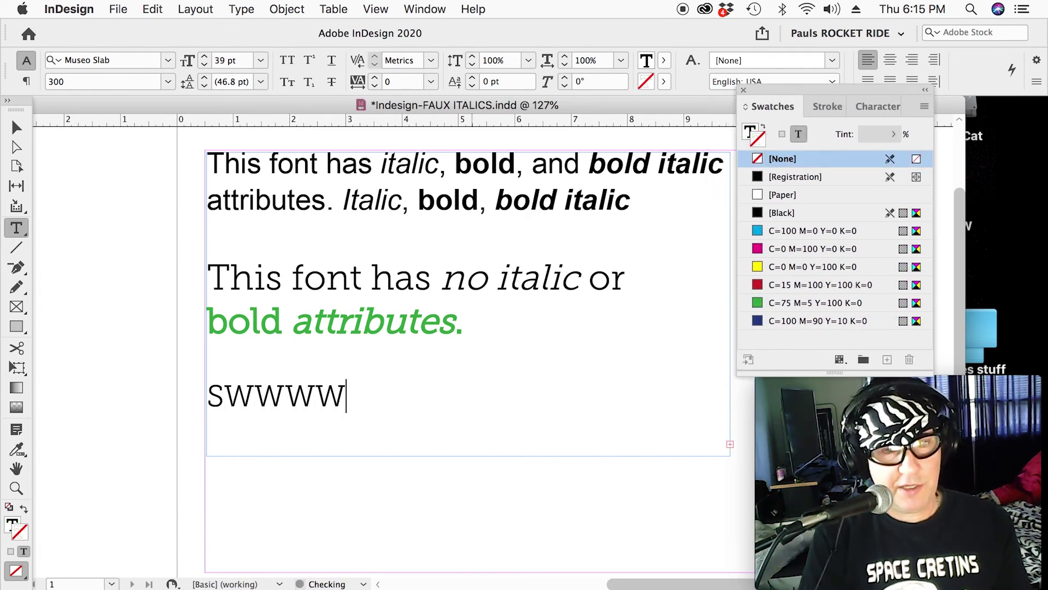
text(WEEEEEEET)
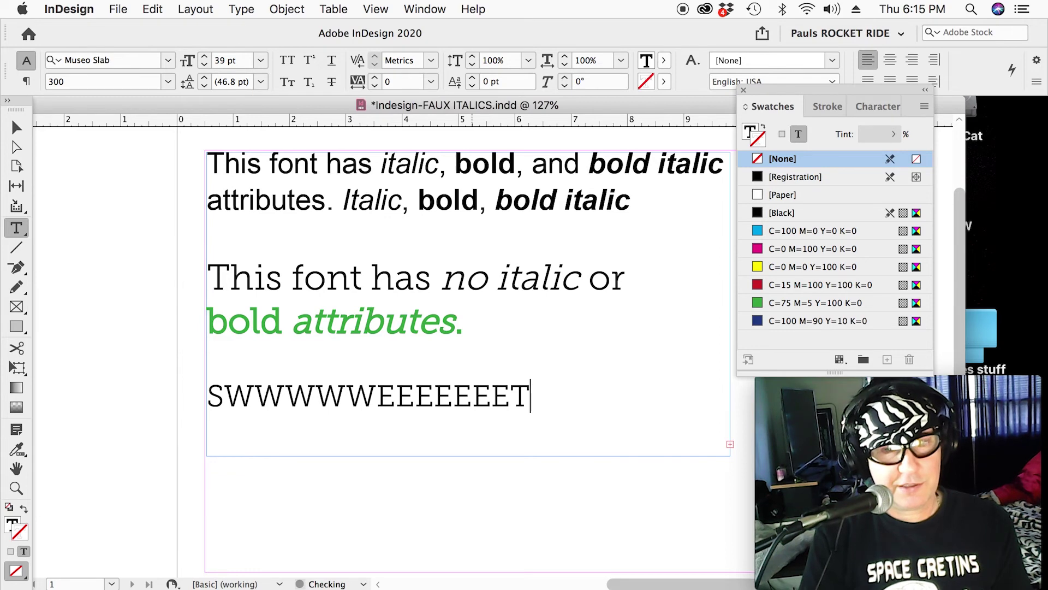
text(---AH!)
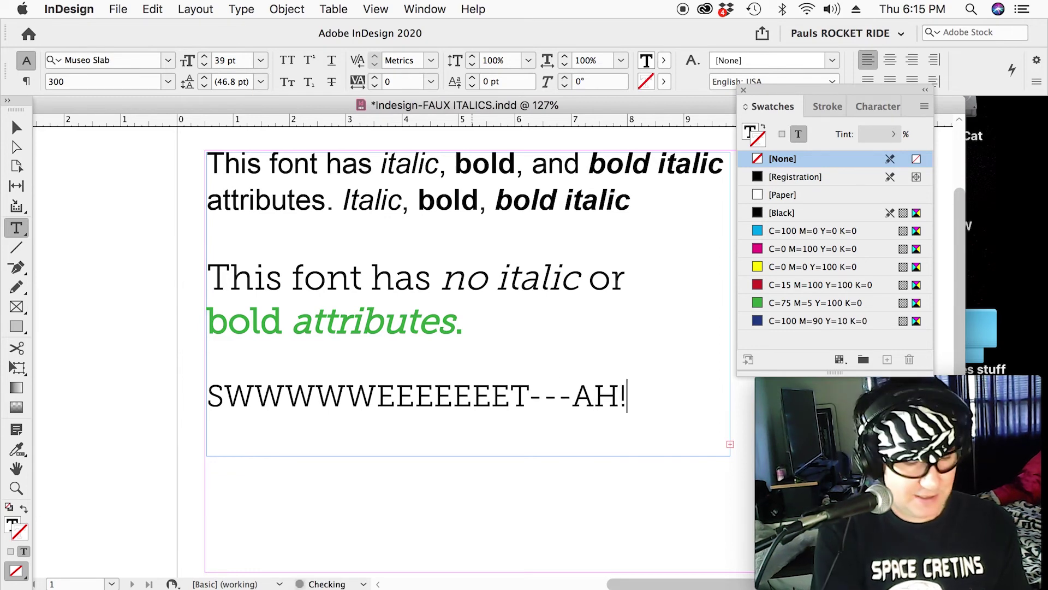